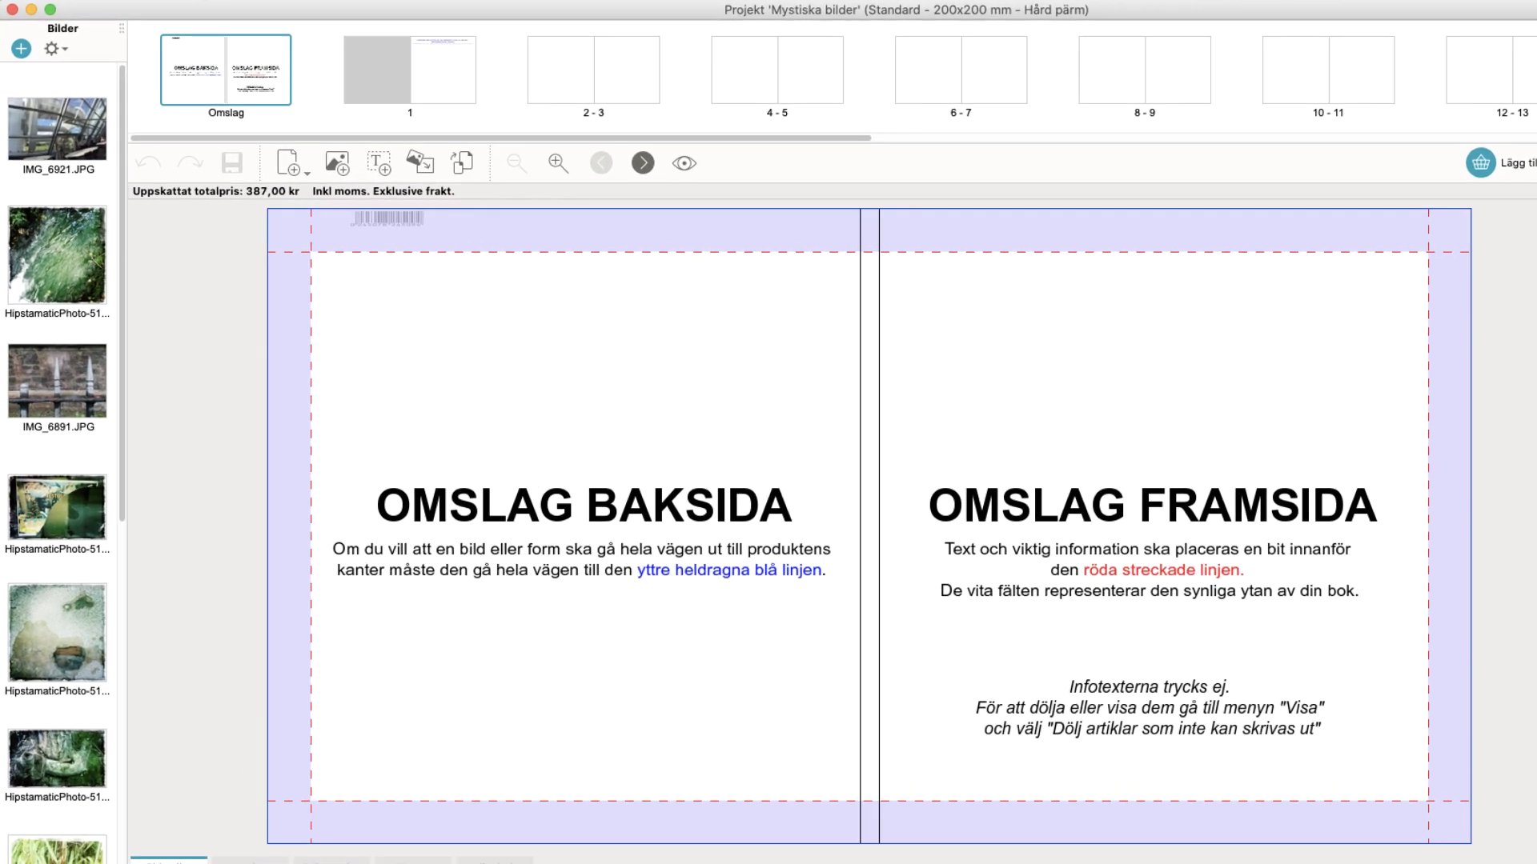
Step: Hide the non-printing info texts on the cover and place the dark photo of the gnarled tree trunk on it
left_click(168, 9)
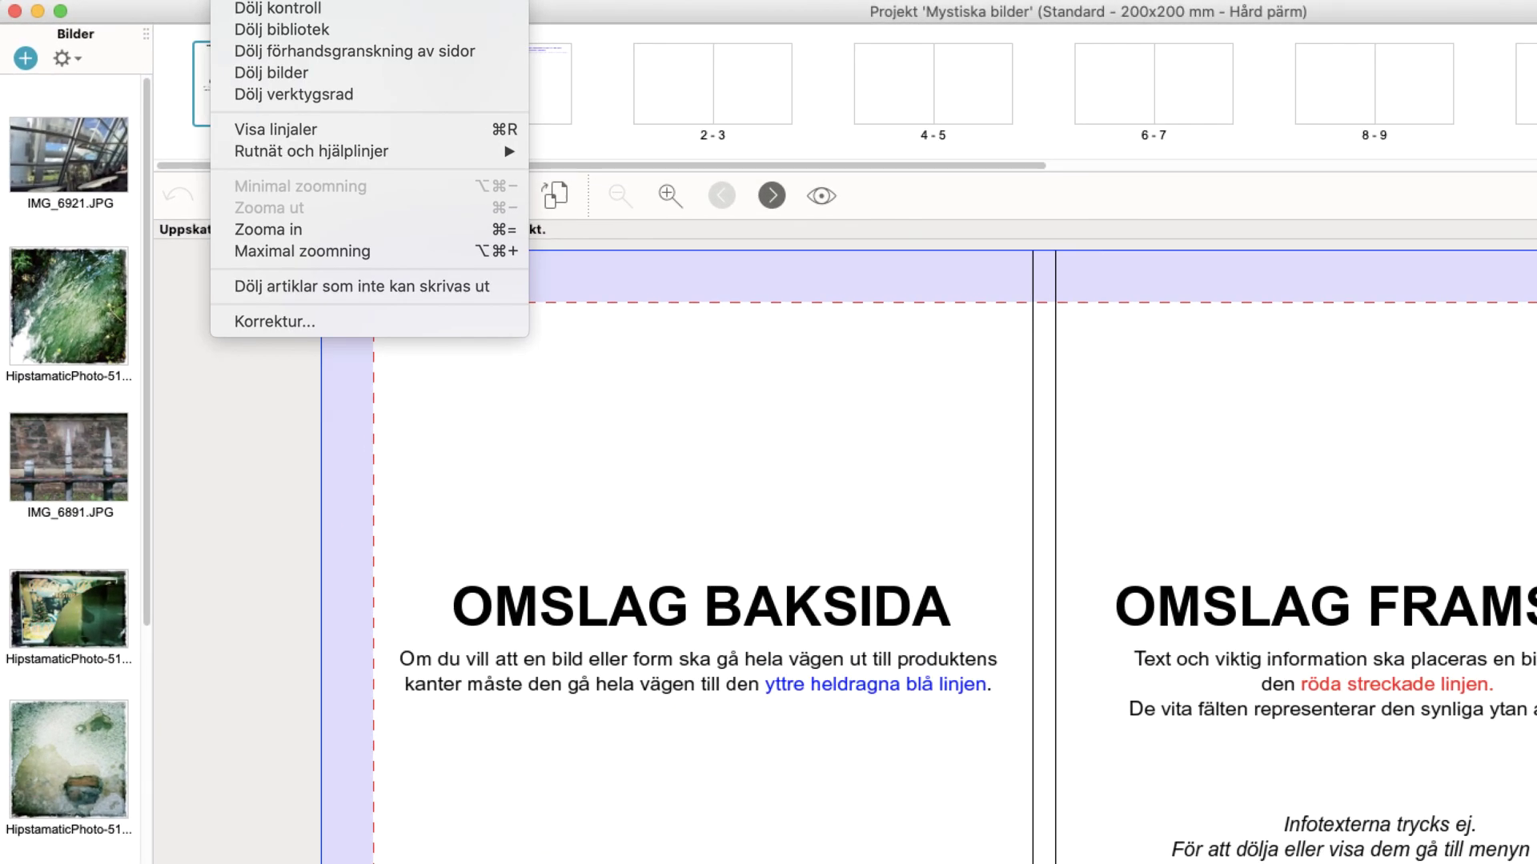
left_click(309, 285)
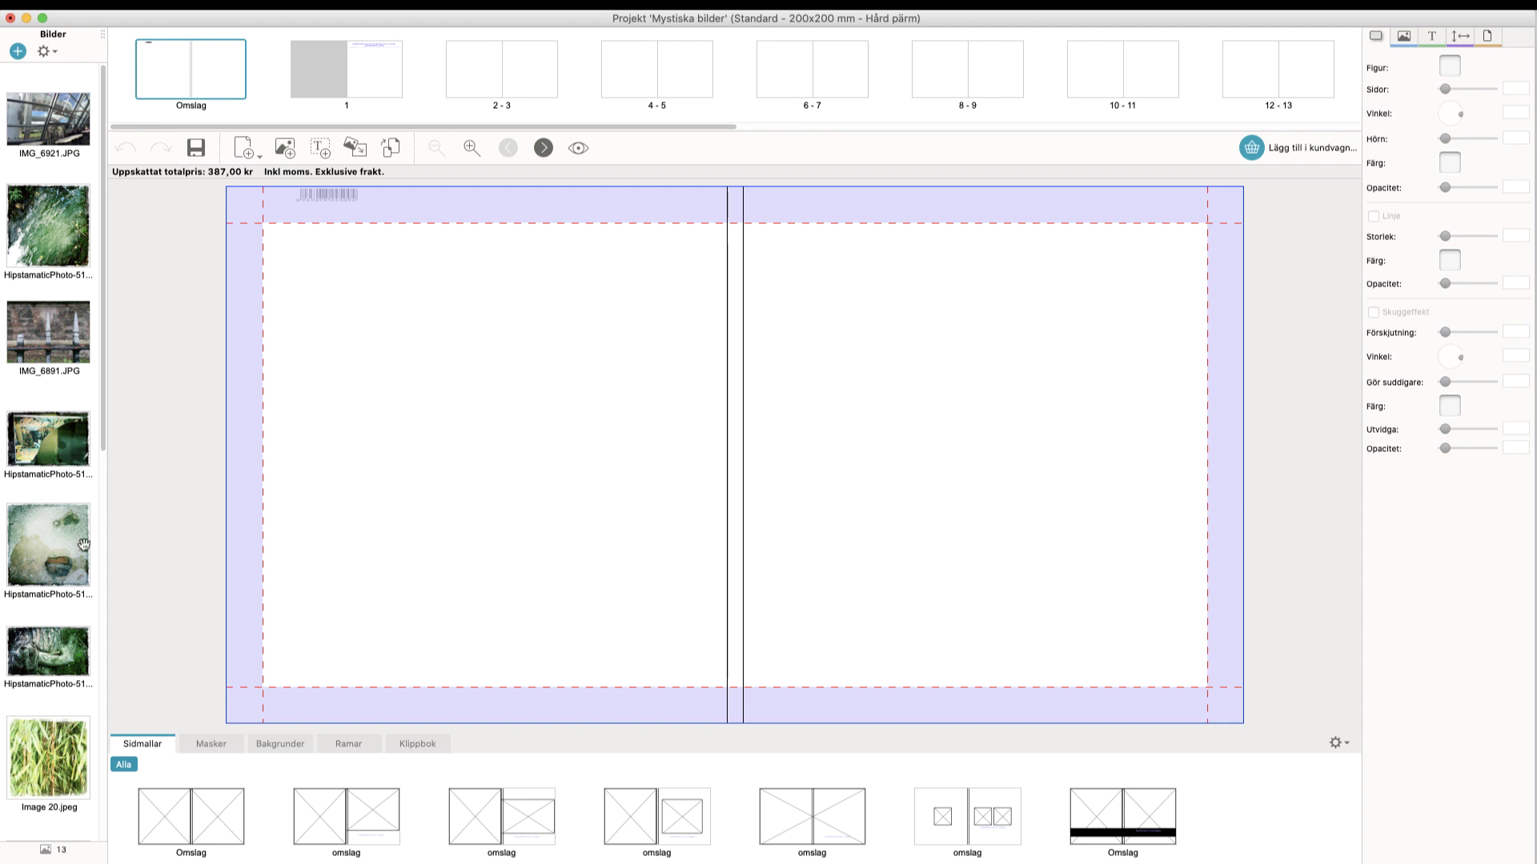
left_click_drag(45, 655, 679, 480)
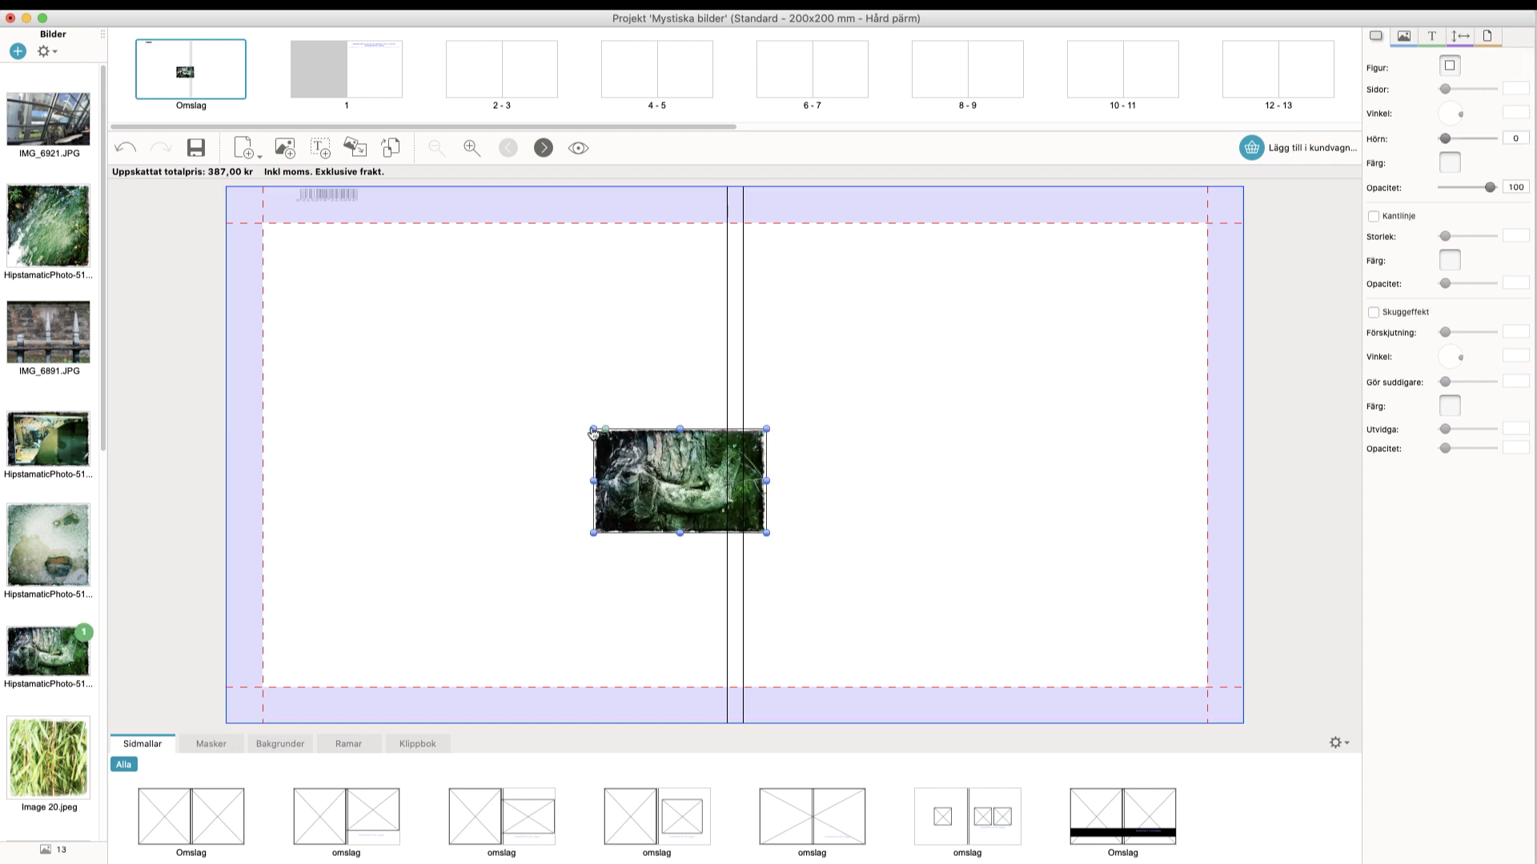
Step: Enlarge the tree trunk photo to span both the back and front cover, slightly past the red dashed lines
left_click_drag(593, 432, 512, 357)
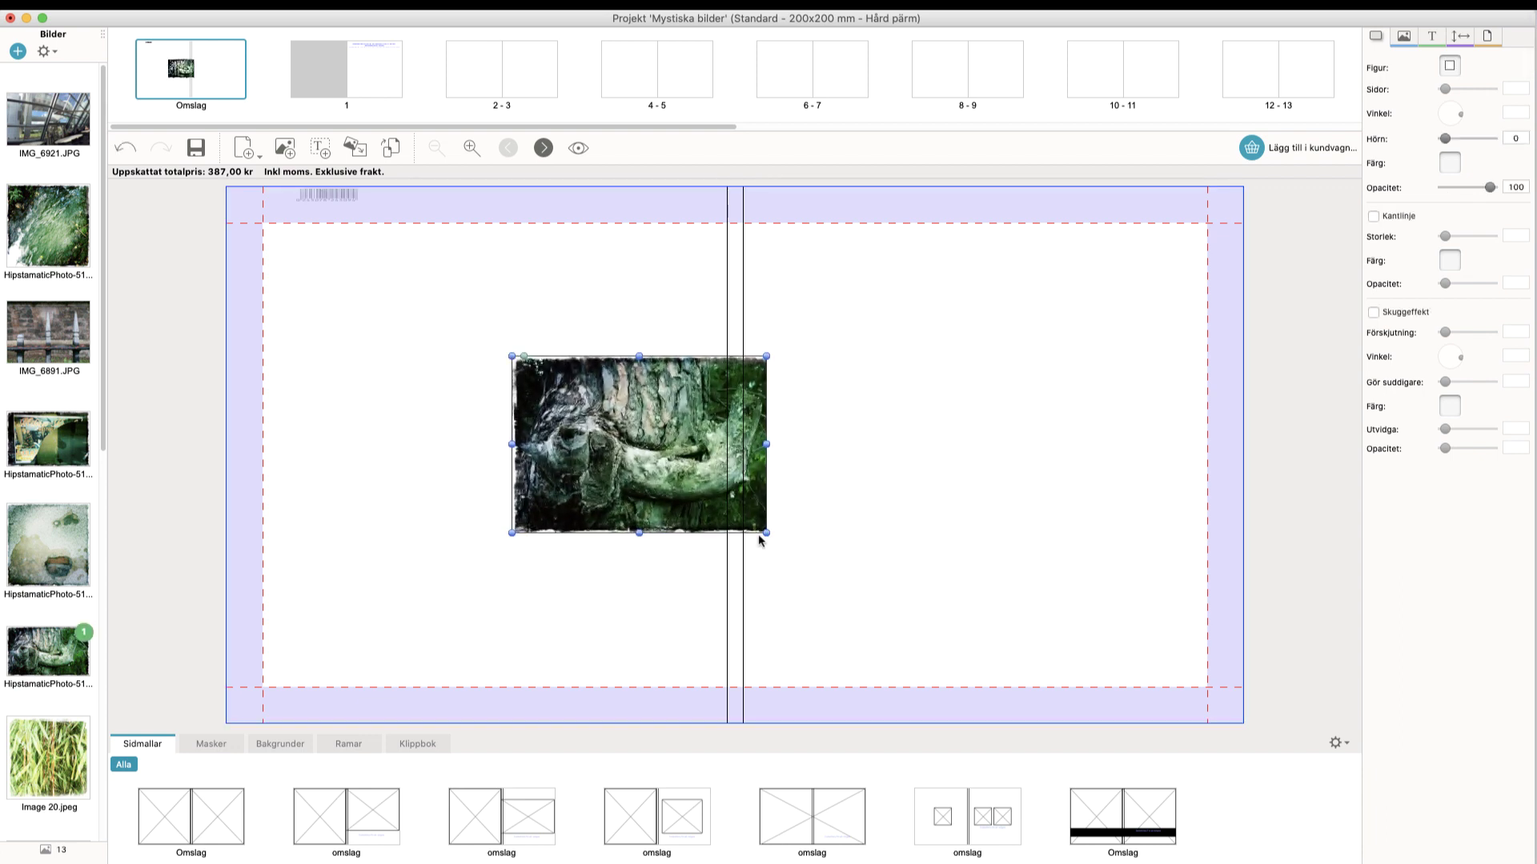
left_click_drag(767, 538, 869, 577)
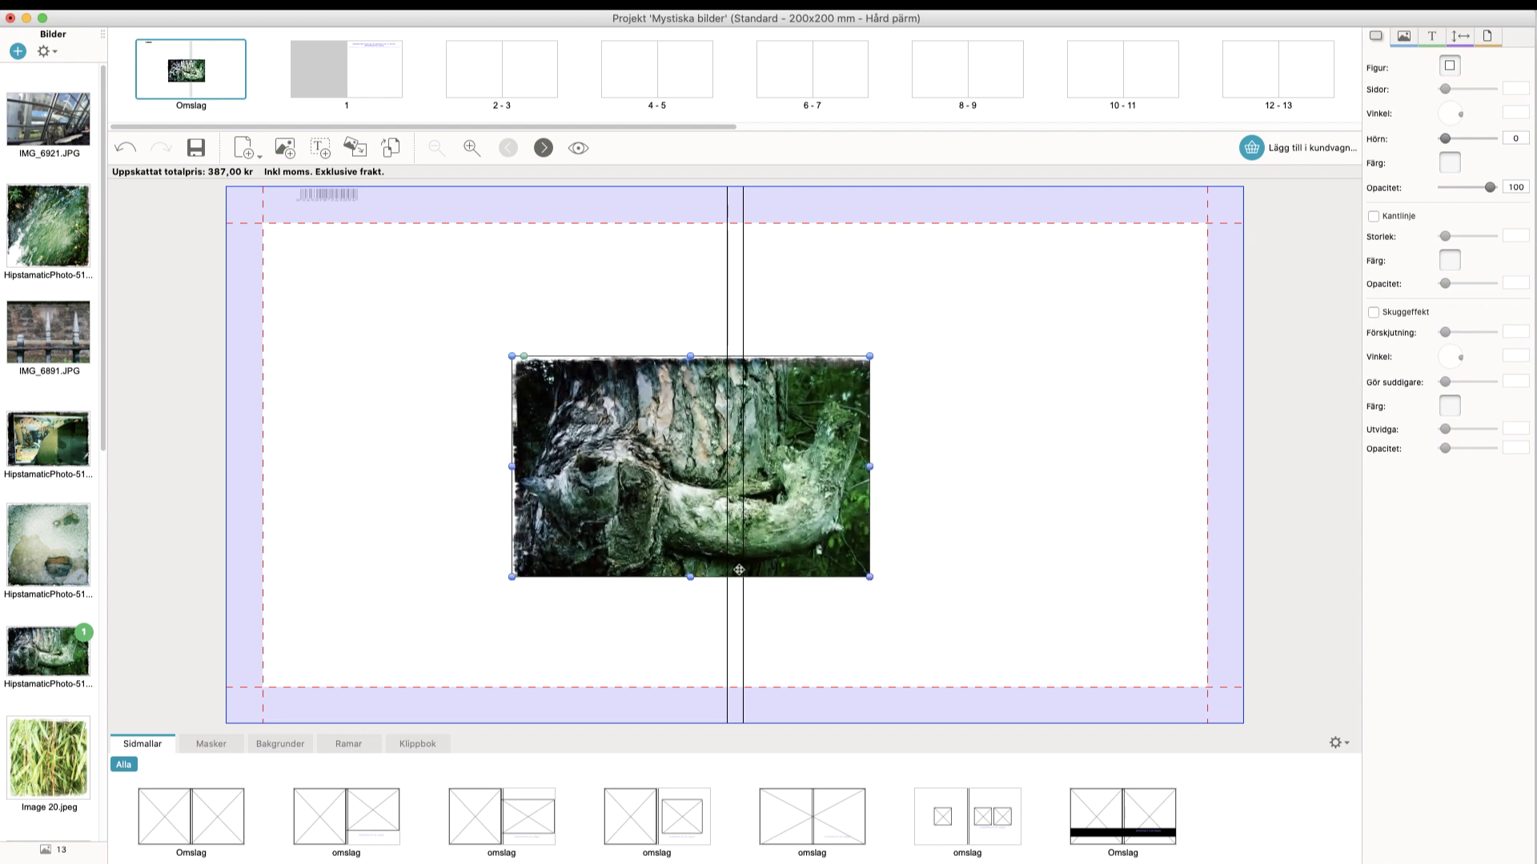
left_click_drag(513, 357, 253, 214)
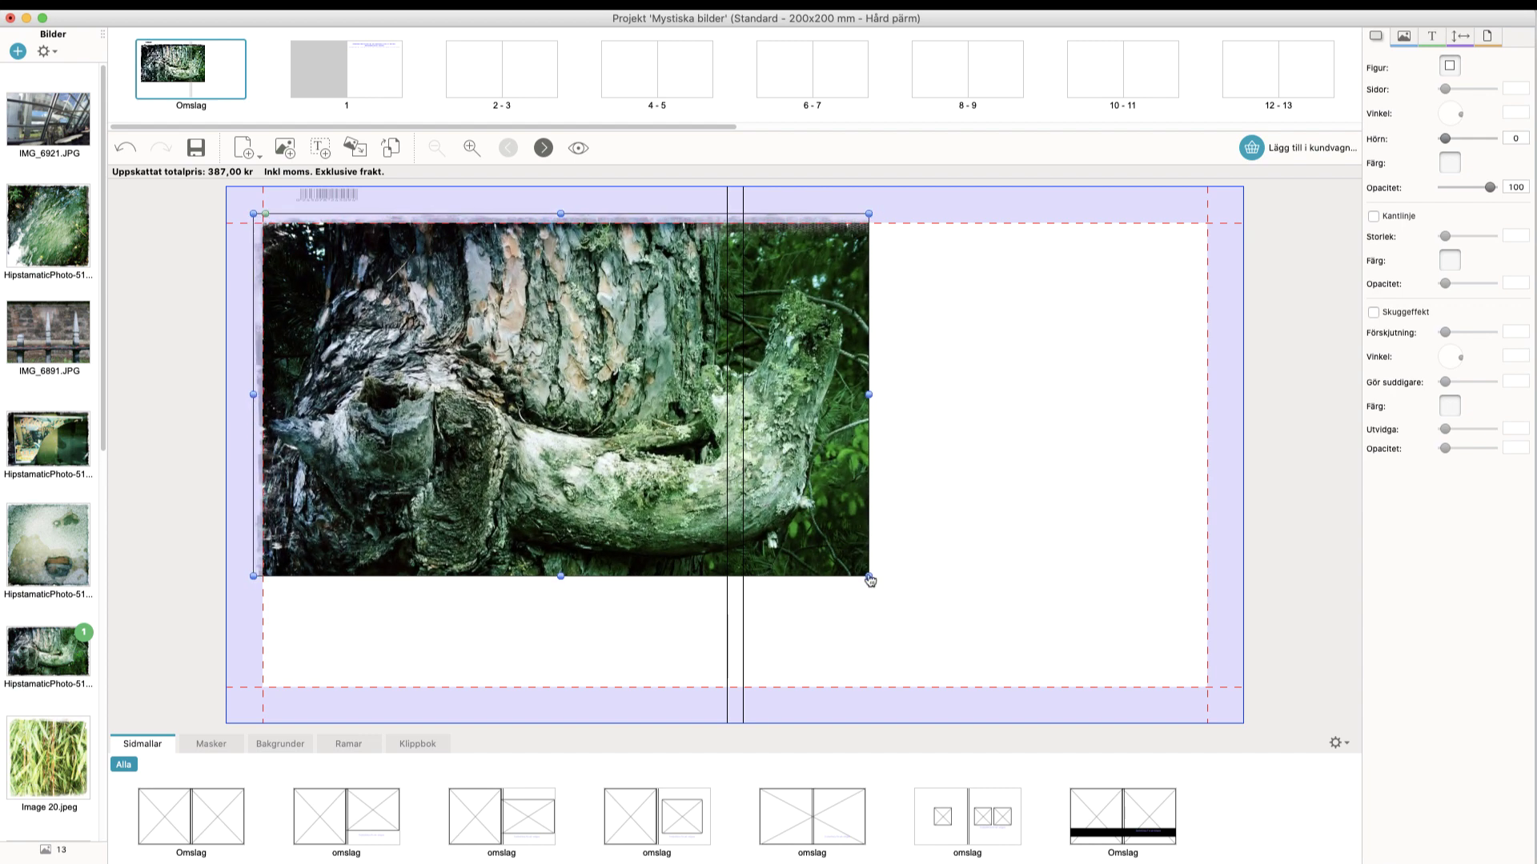
left_click_drag(870, 581, 1225, 705)
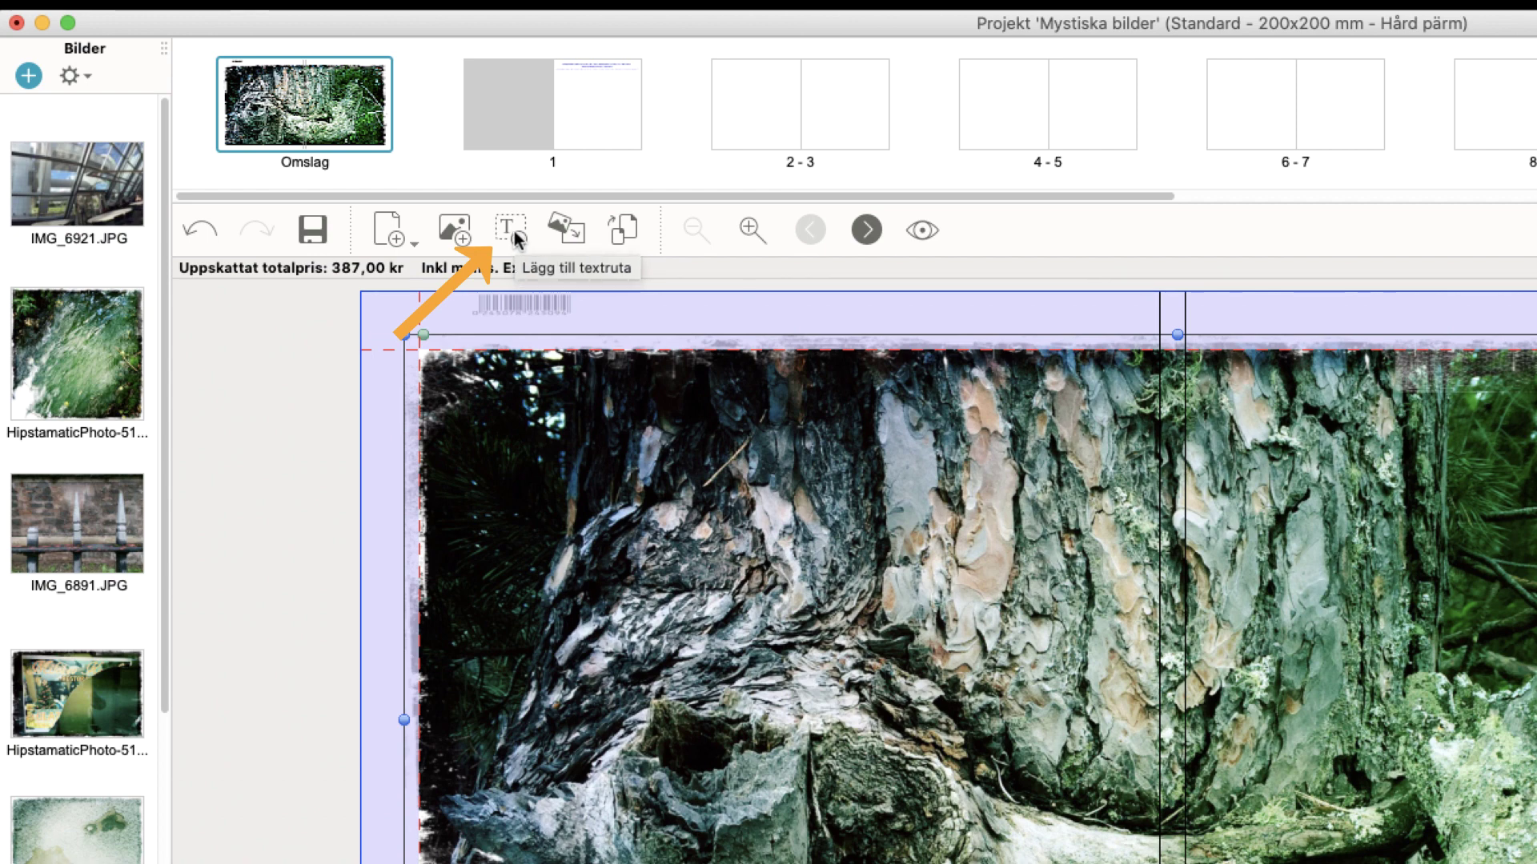
Step: Add a text box to the cover and open it for editing
left_click(512, 229)
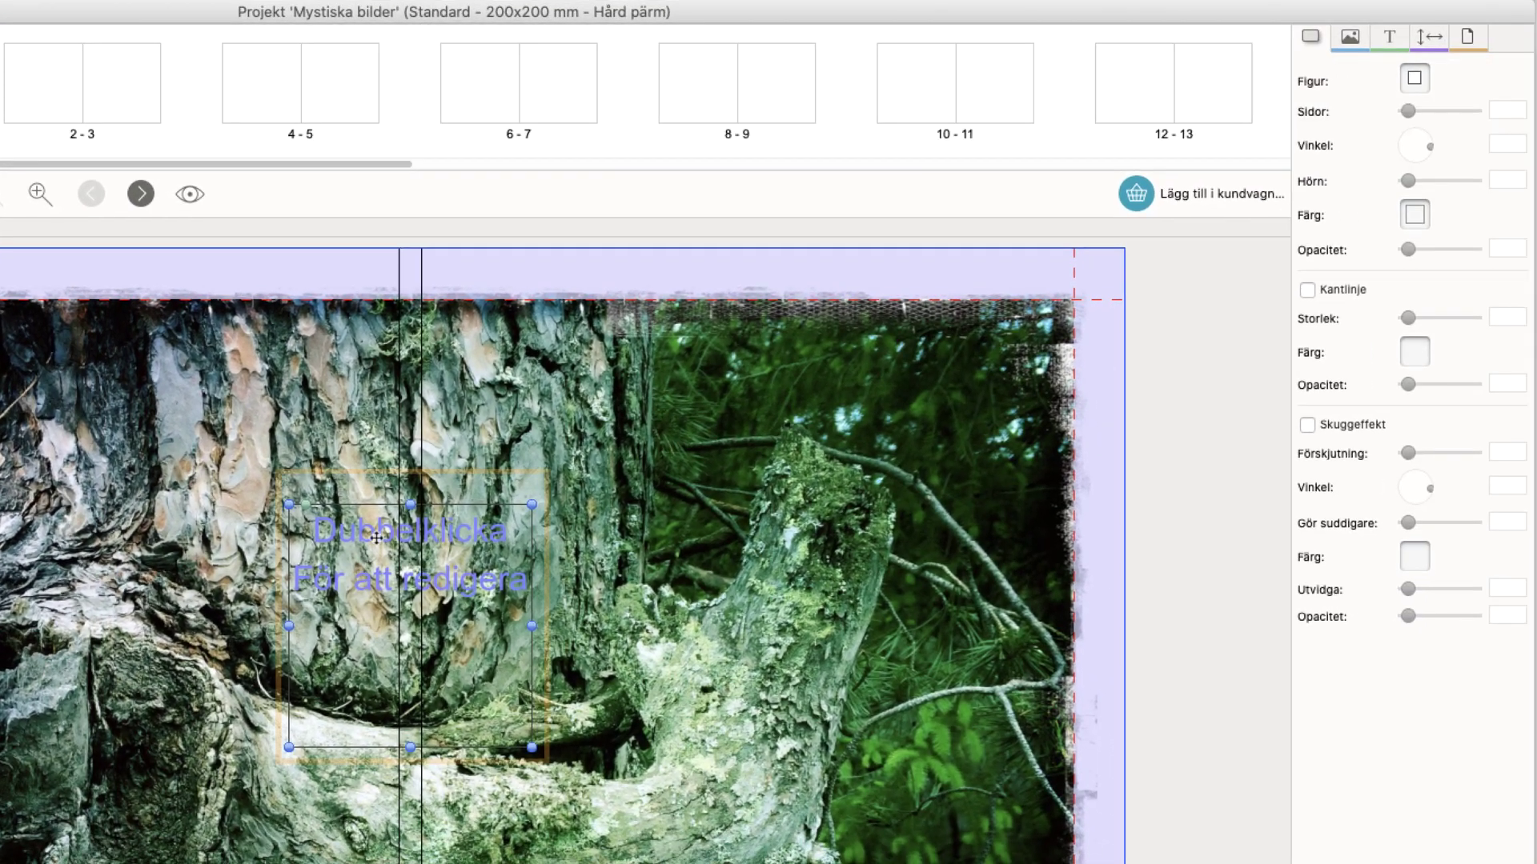
double_click(367, 578)
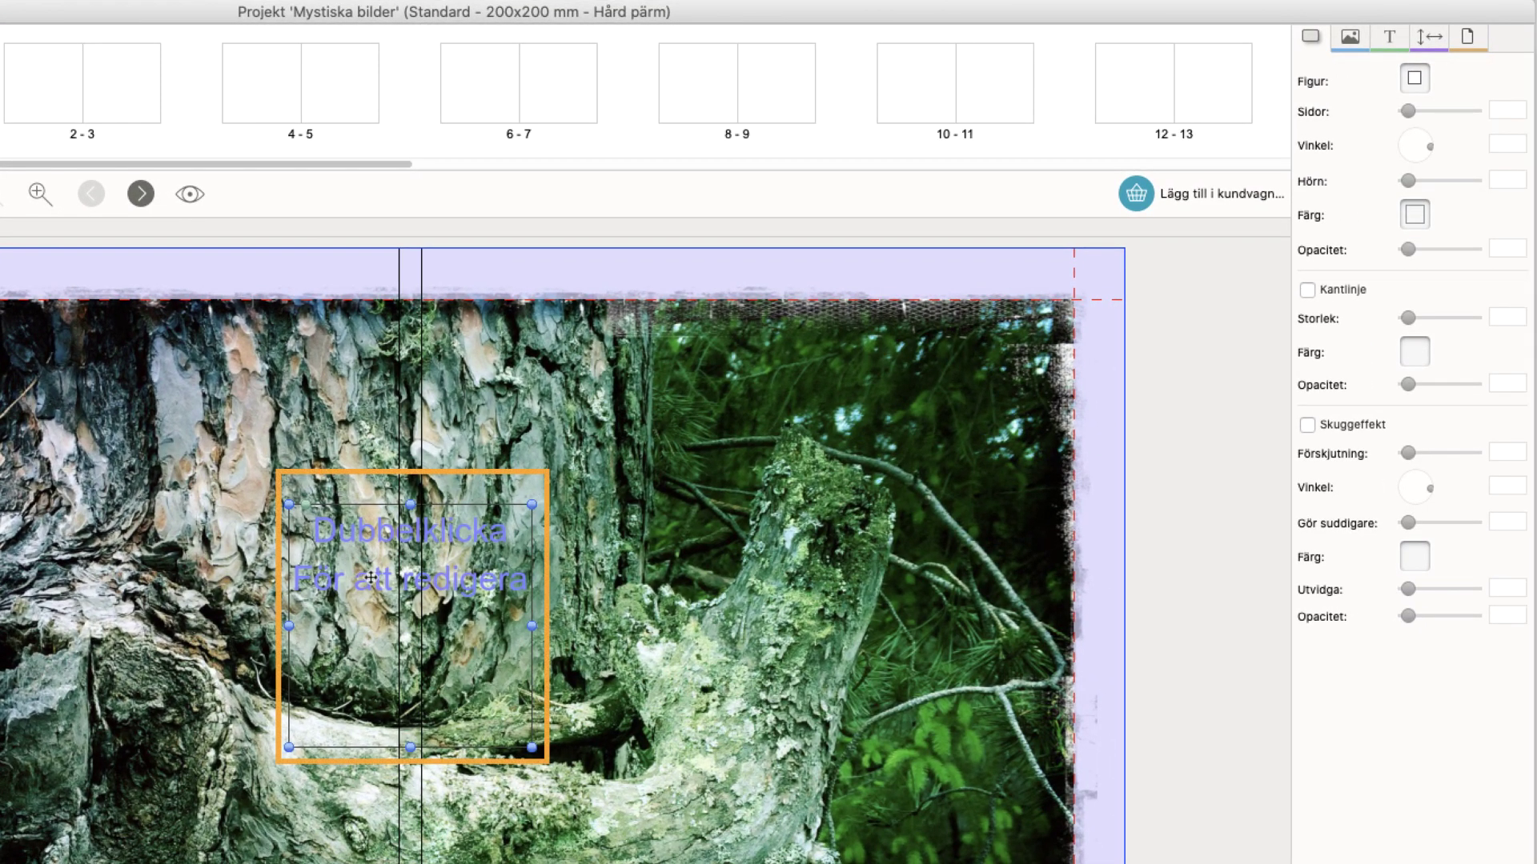
left_click(369, 575)
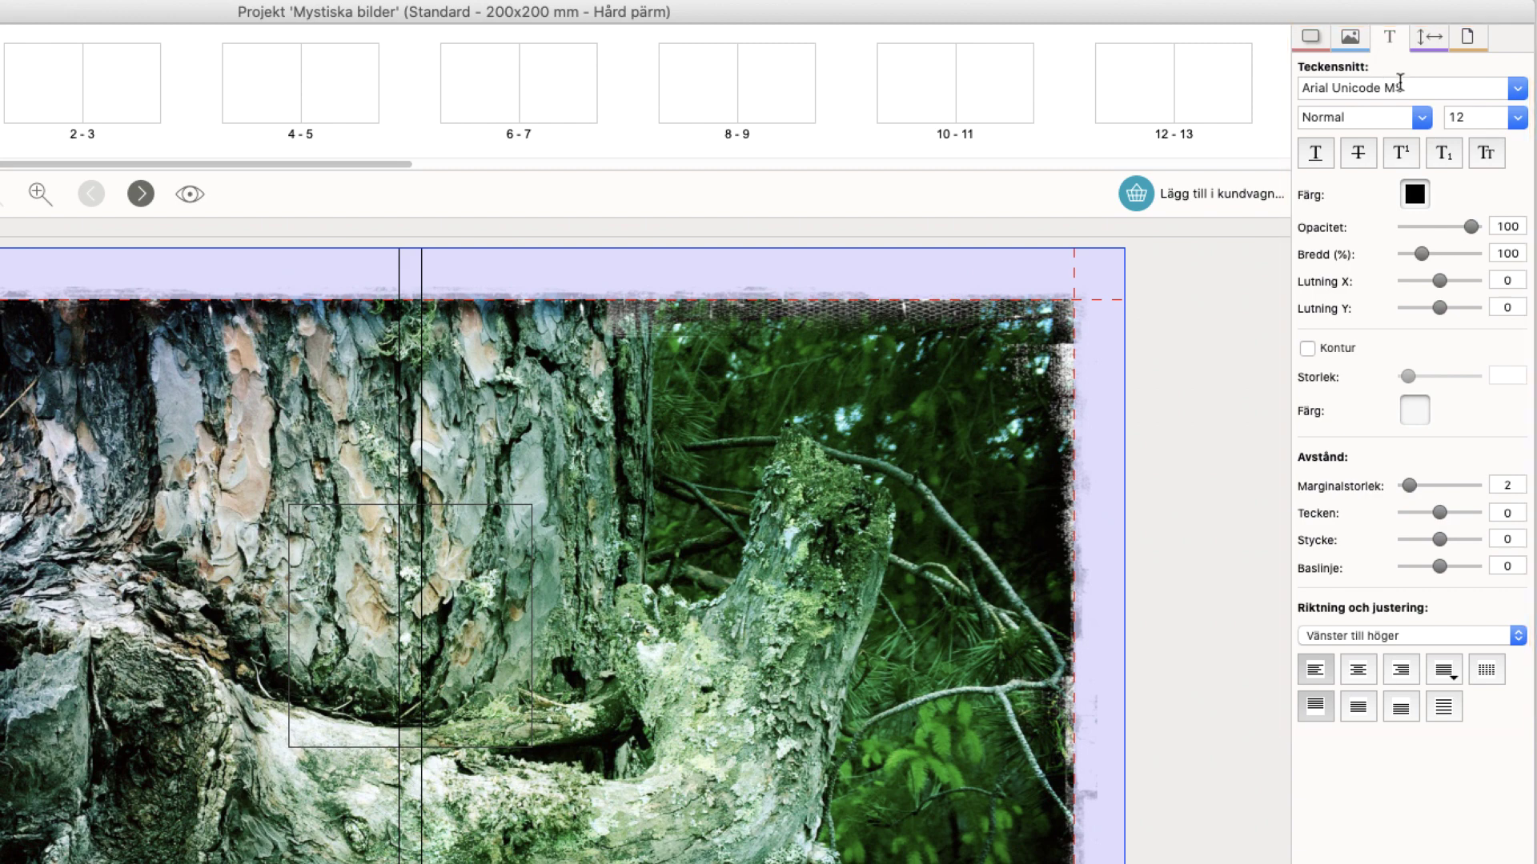
Step: Set the text box's font to Bodoni 72, size 72, in white (Vit)
left_click(1515, 90)
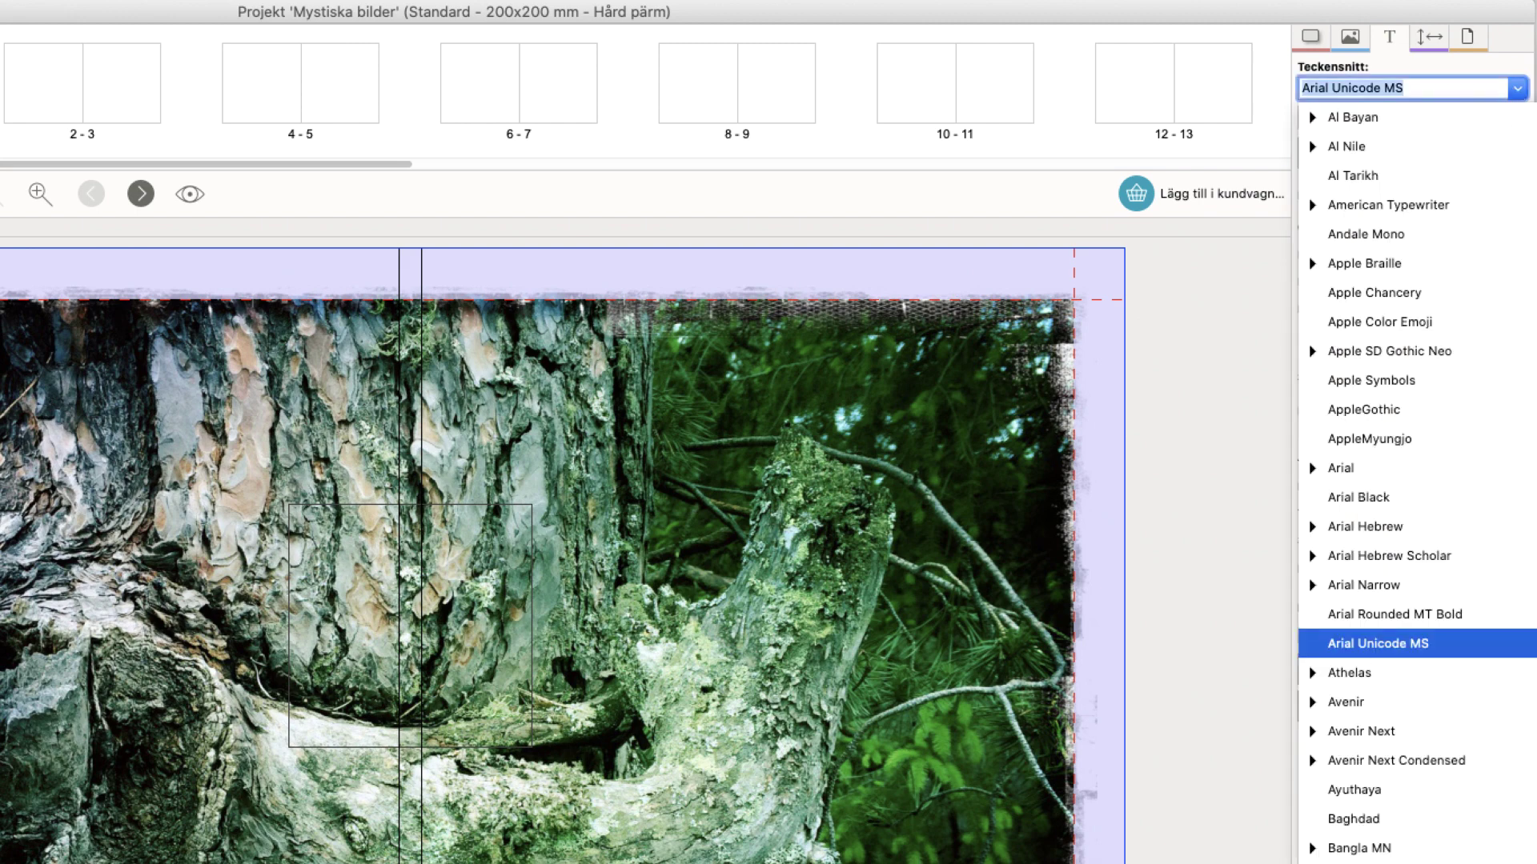
type("Bodoni 72")
key("Return")
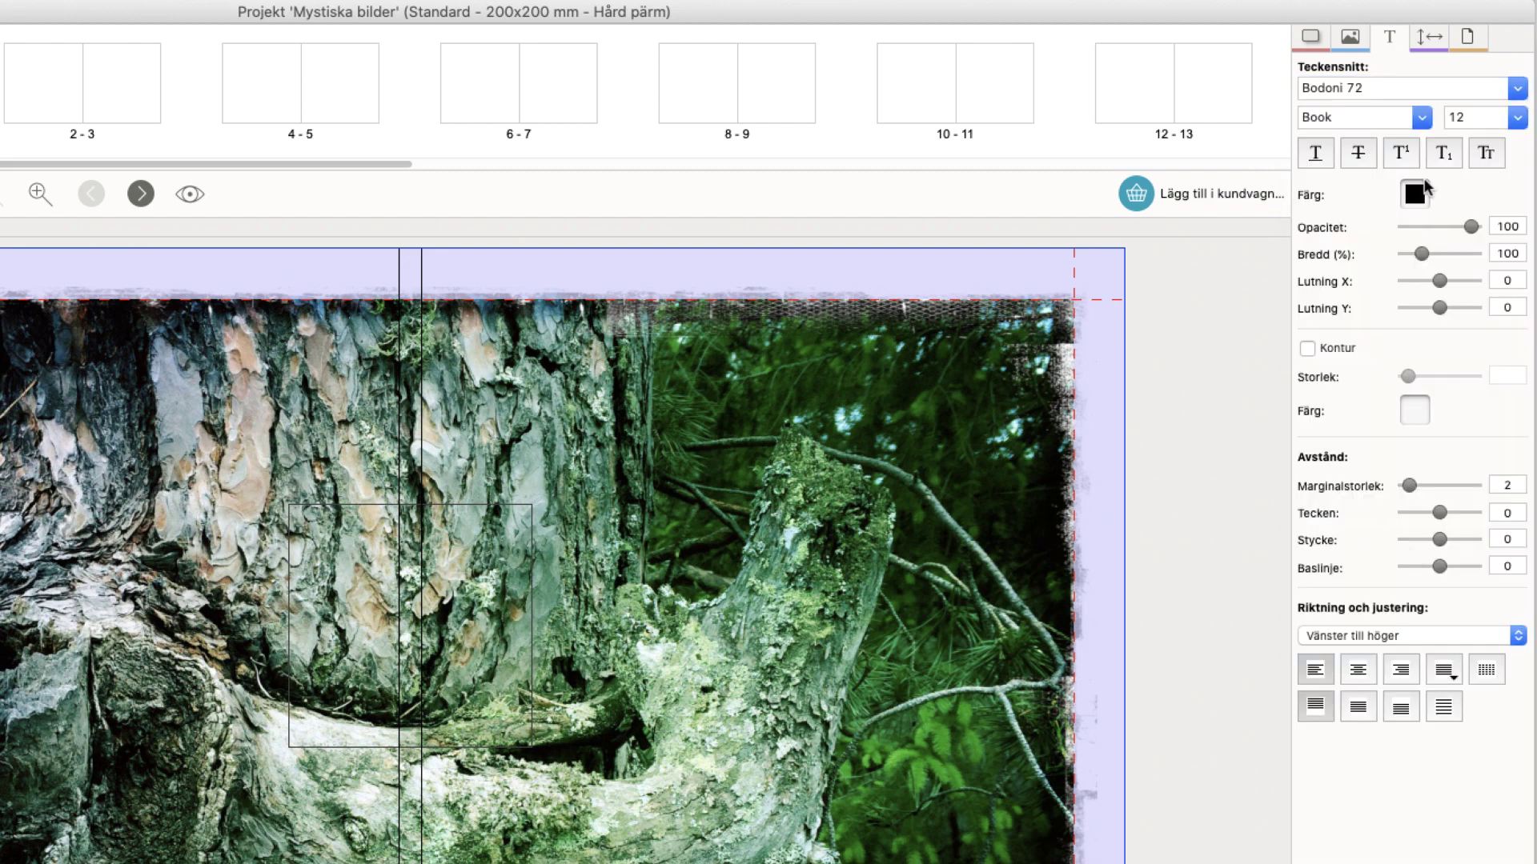
left_click(1516, 119)
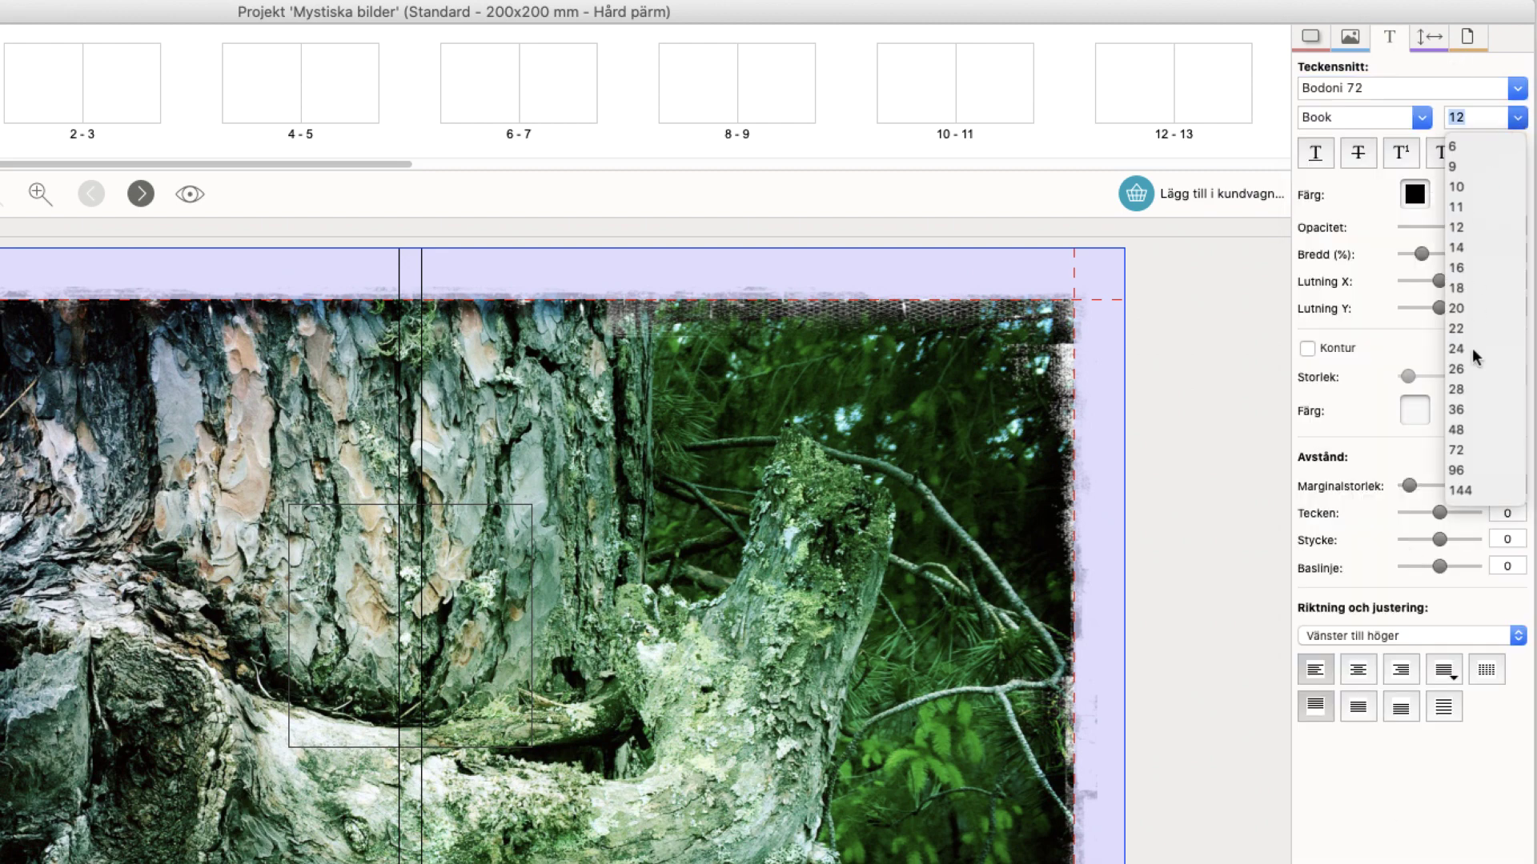
left_click(1455, 451)
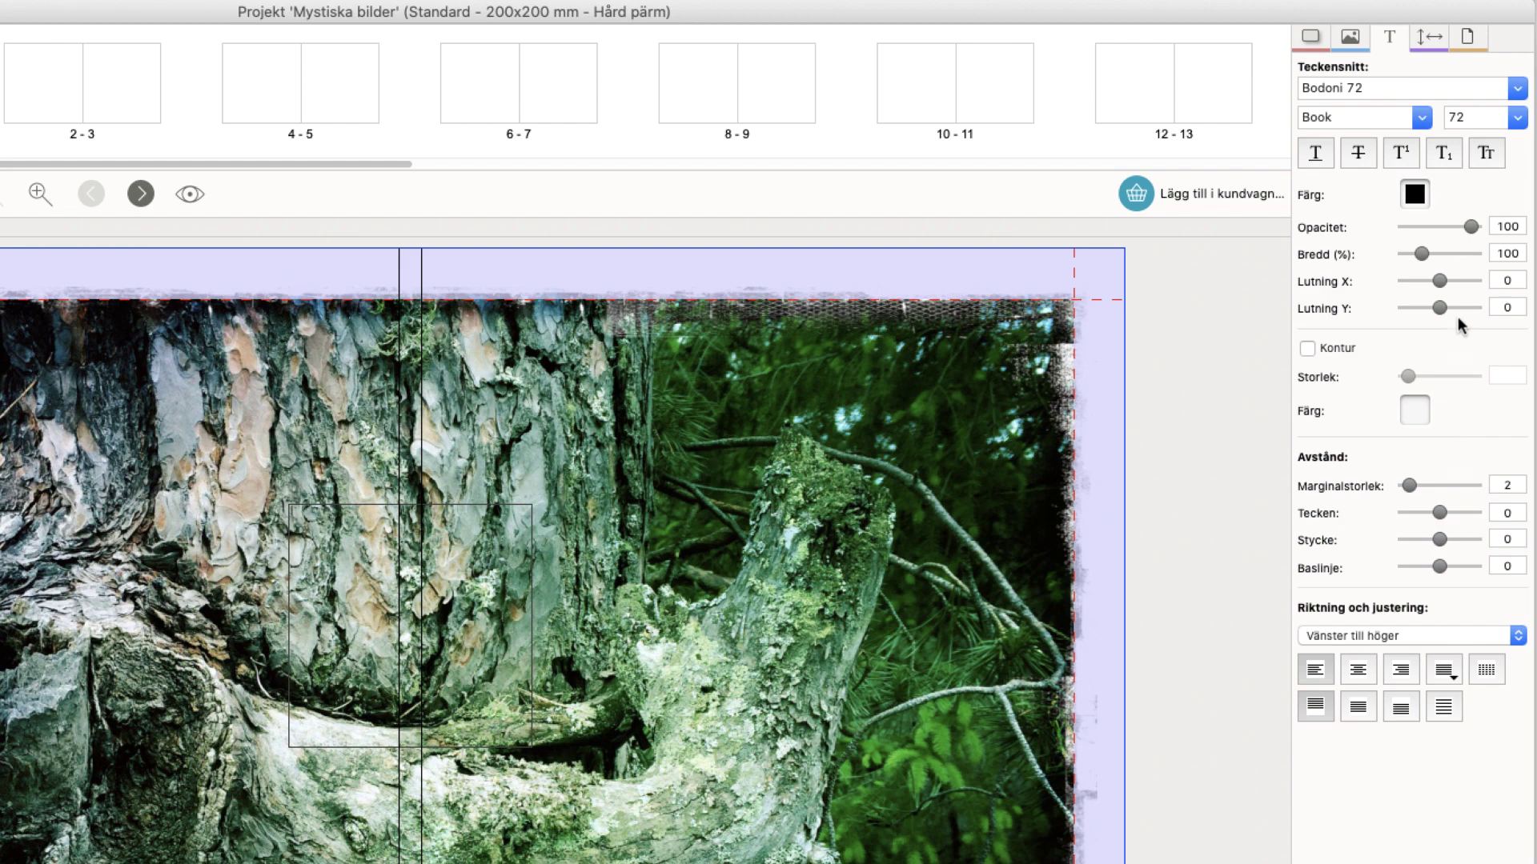
left_click(1415, 193)
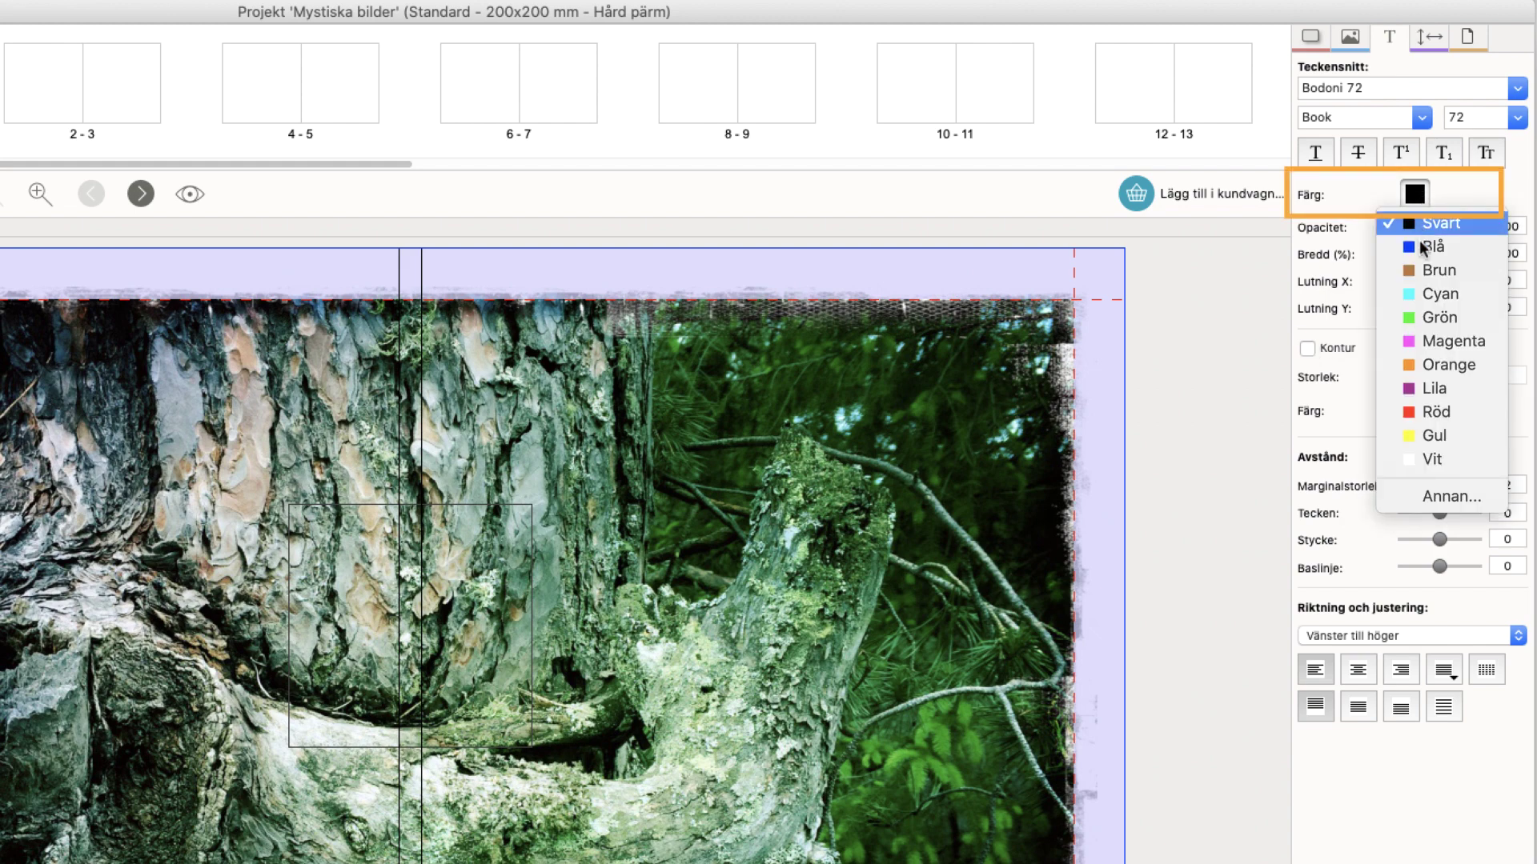
left_click(1424, 458)
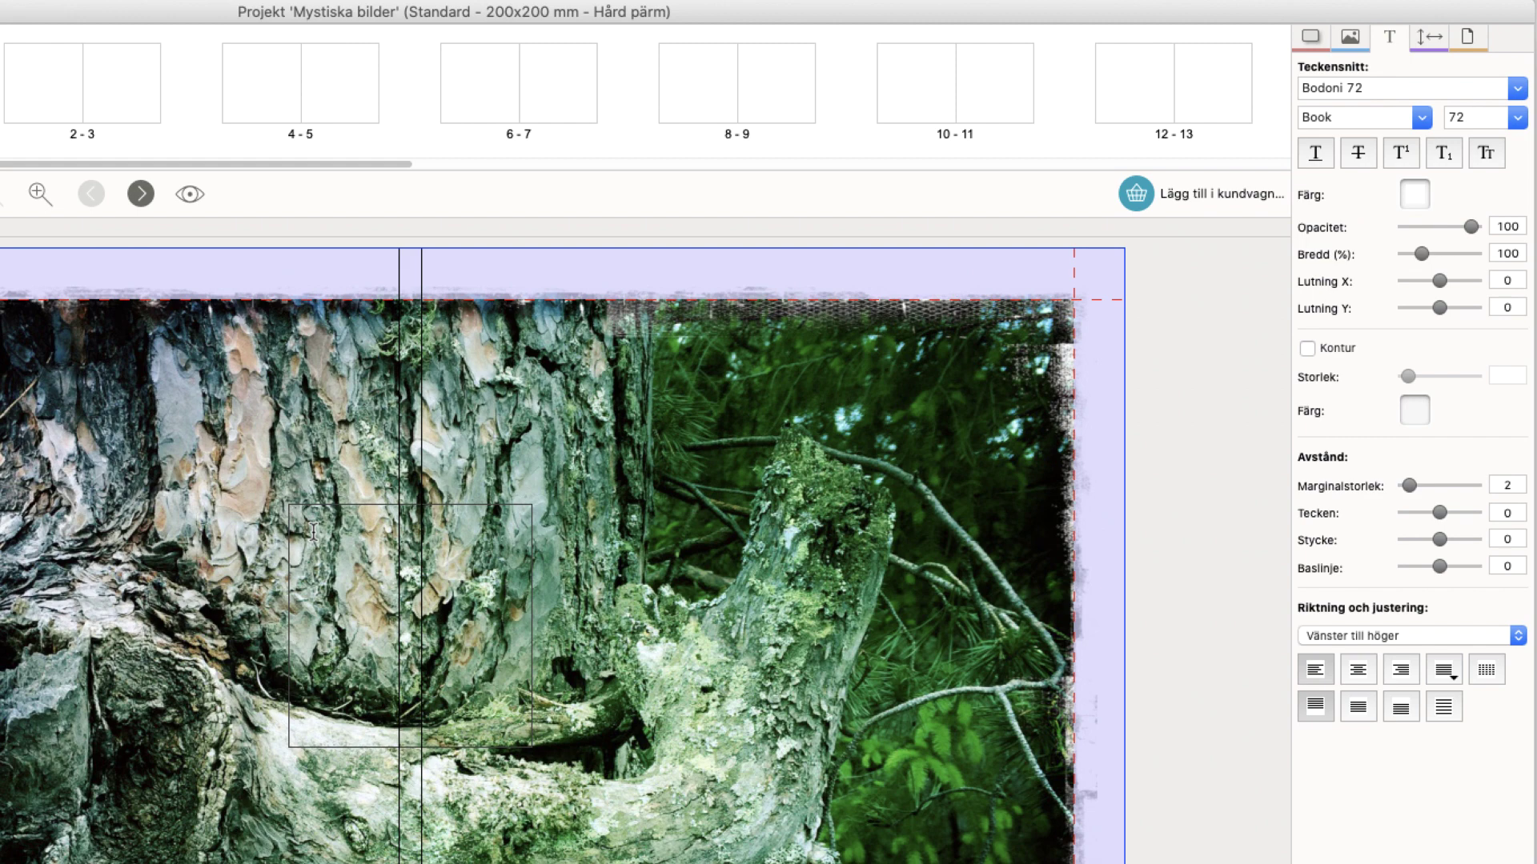
Step: Enter the title "Mystiska bilder" and widen its text box so that "Mystiska" fits on one line
type("Mystiska bi")
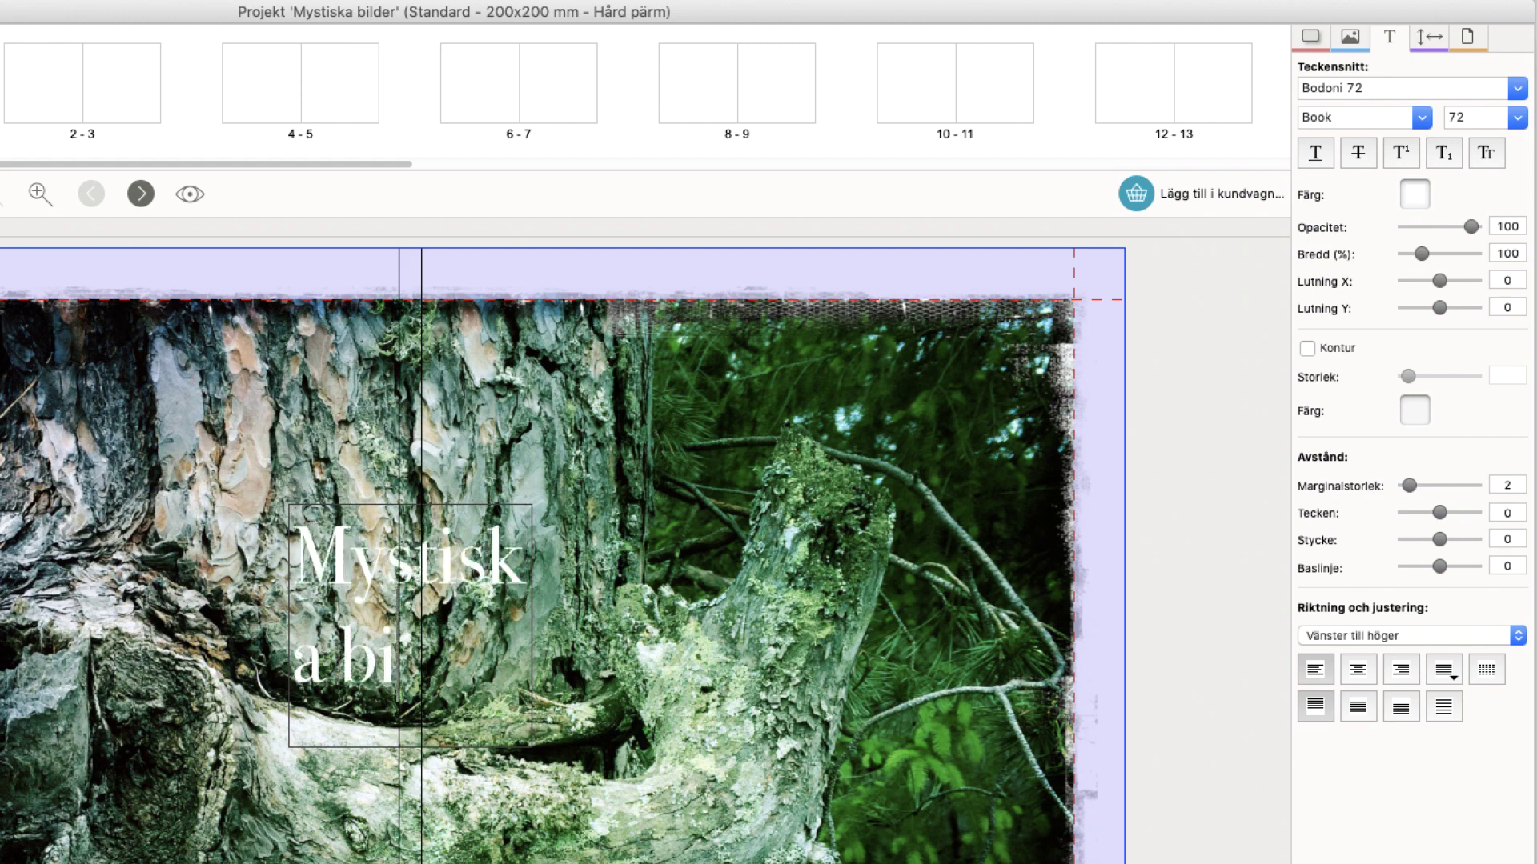
type("lder")
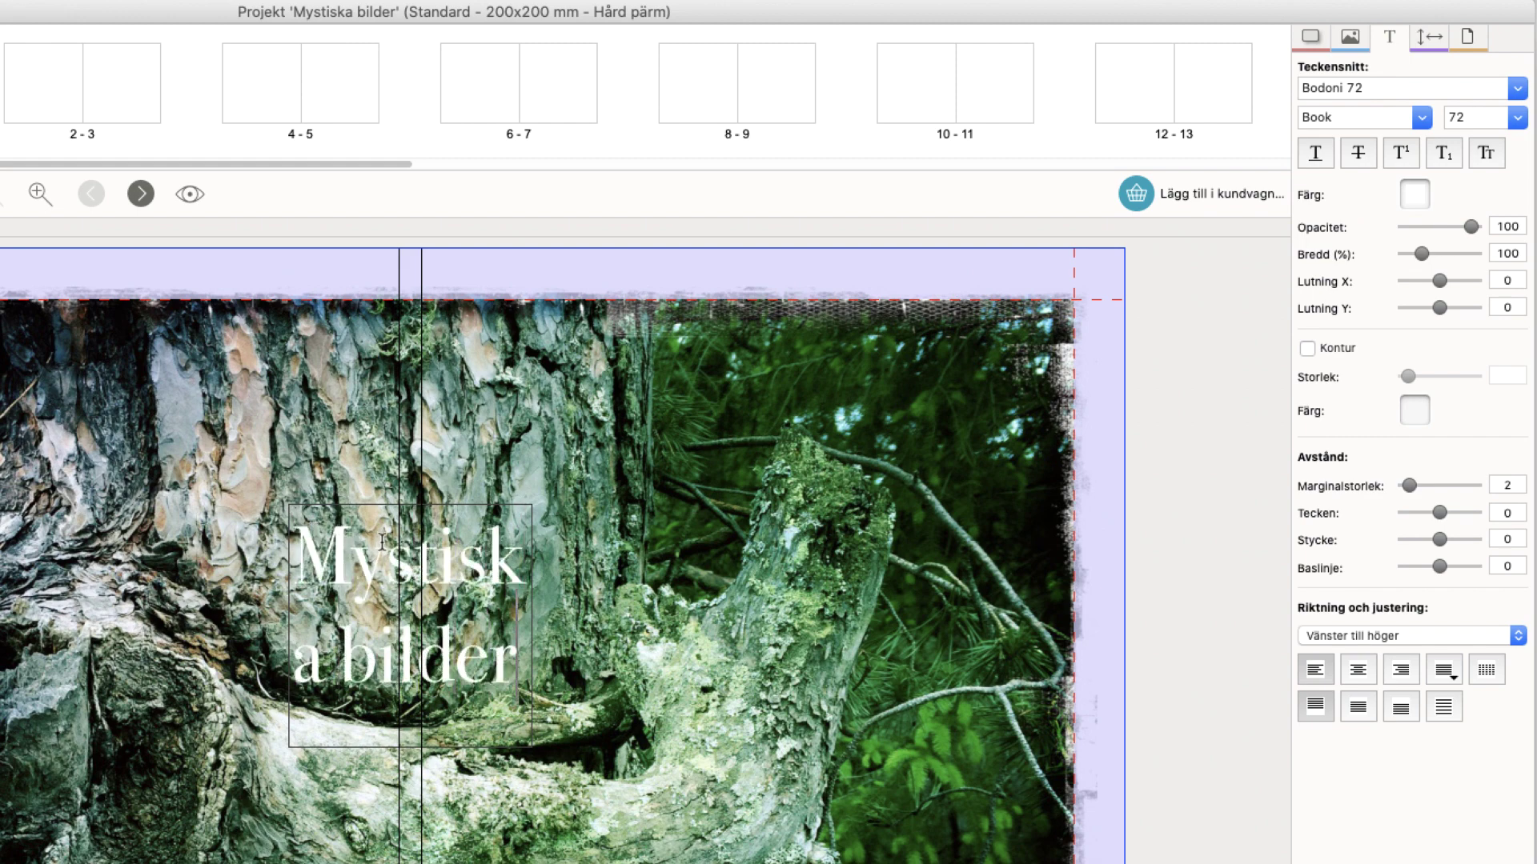
left_click(596, 619)
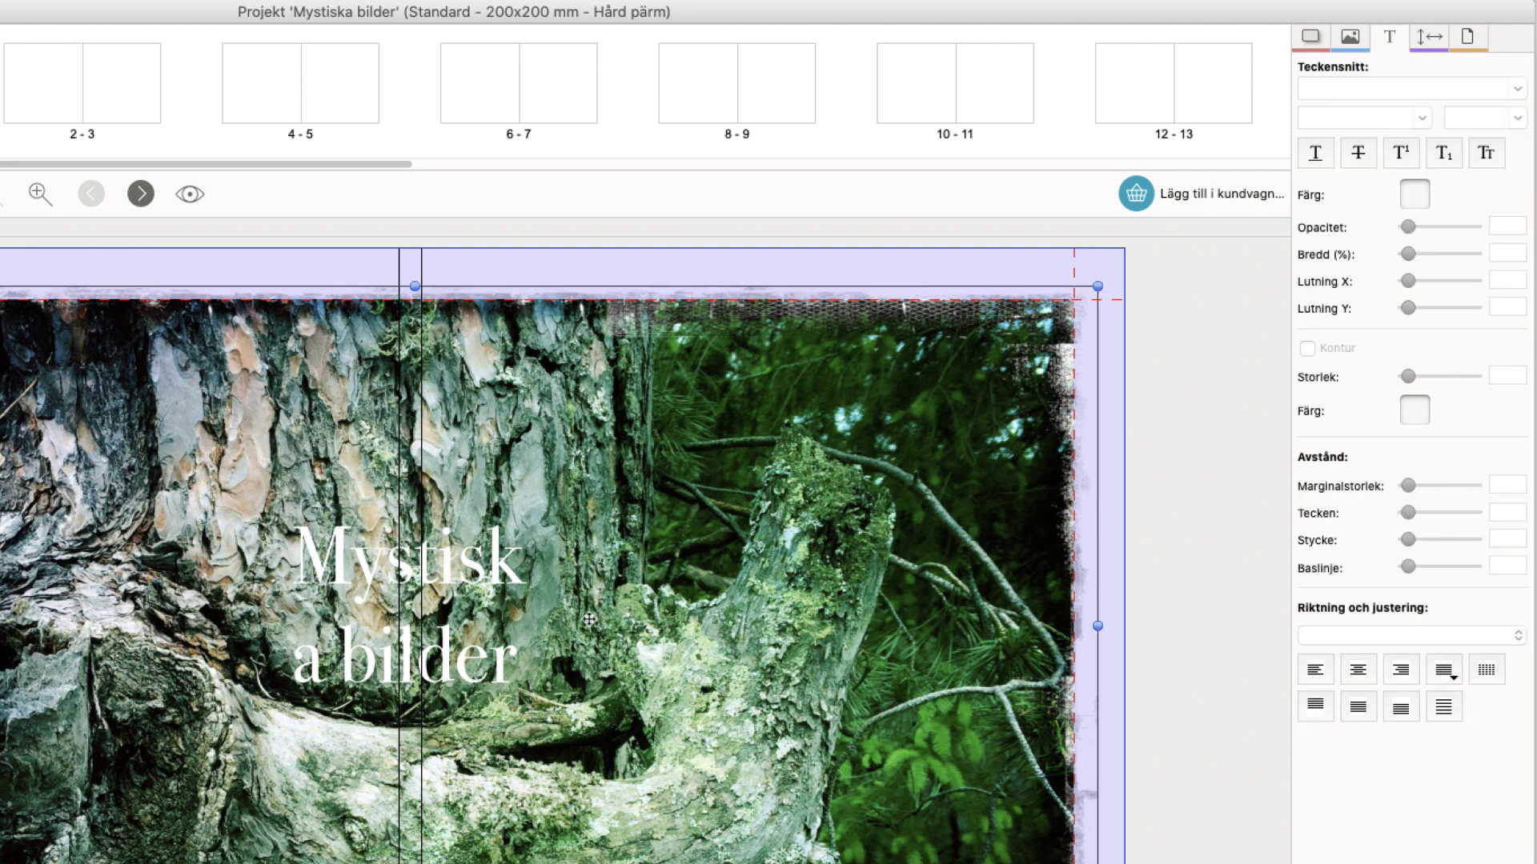
left_click(490, 618)
left_click_drag(535, 629, 575, 631)
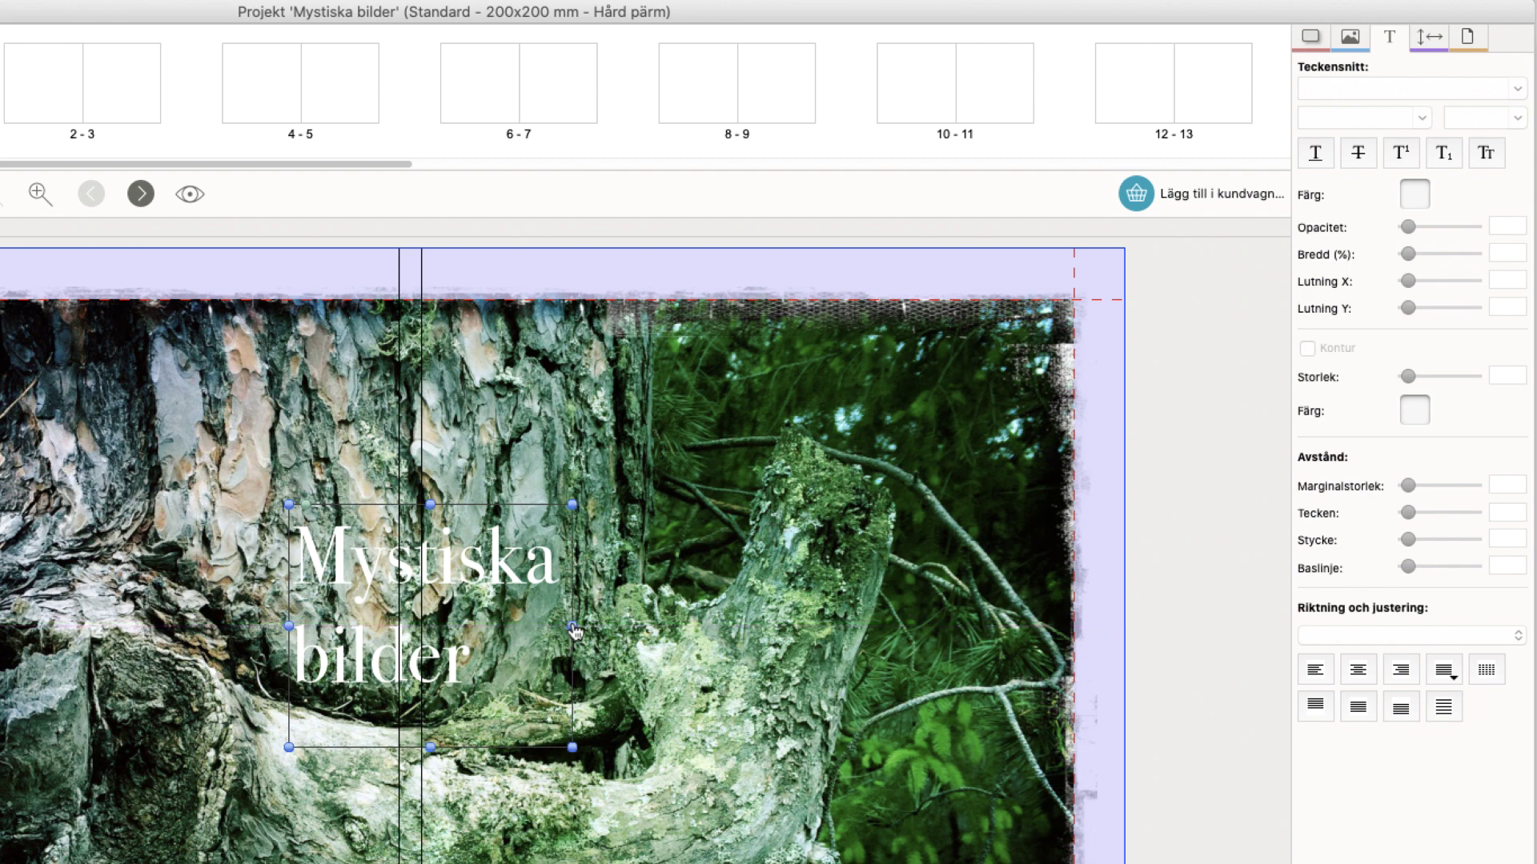
Step: Centre the title text horizontally, then move its box to the upper part of the front cover and enlarge it
left_click(462, 644)
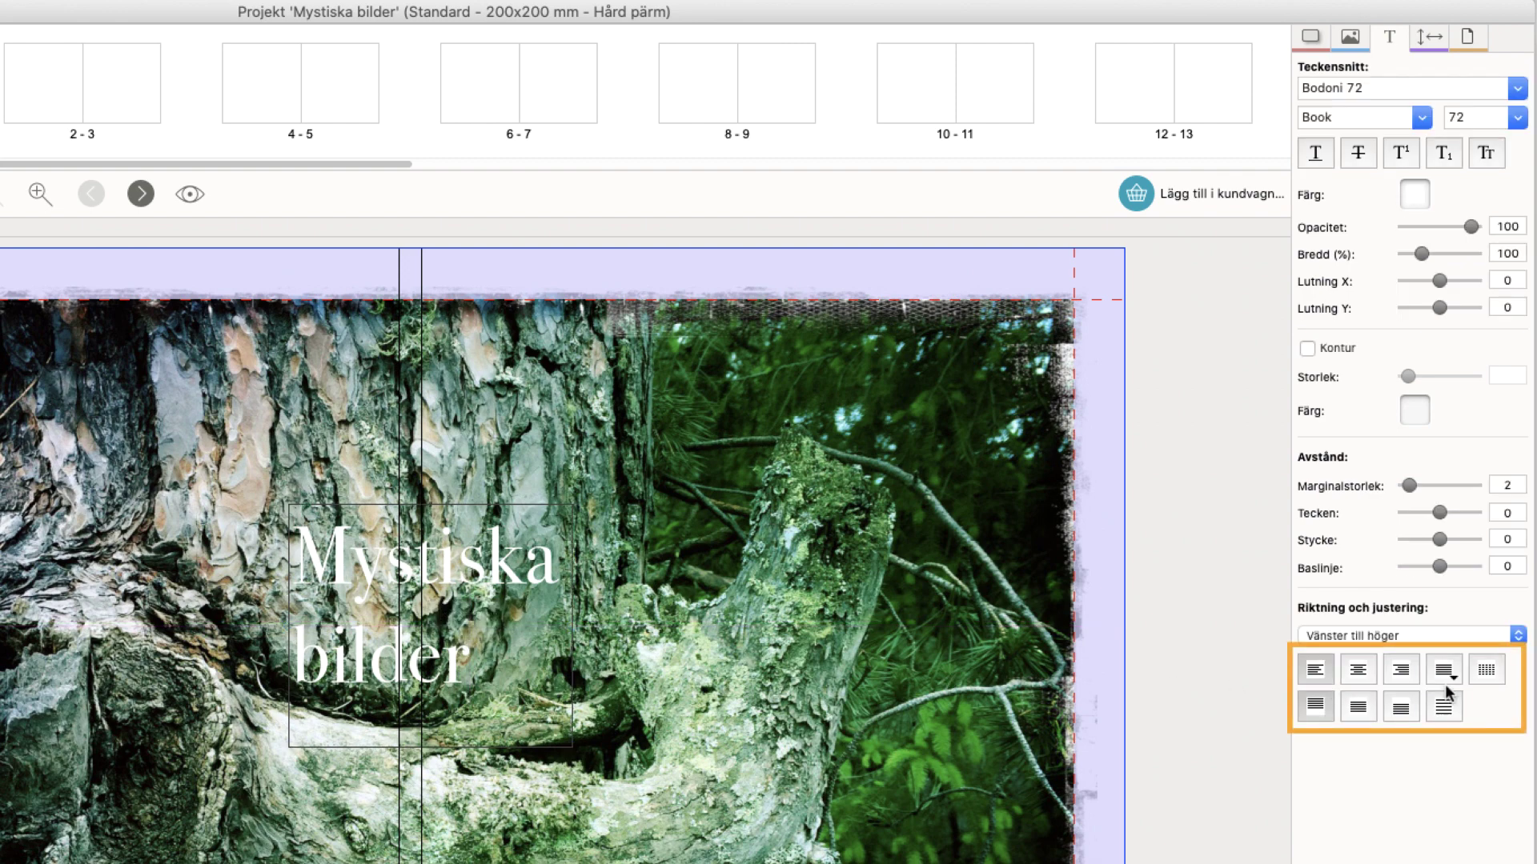
left_click(1360, 675)
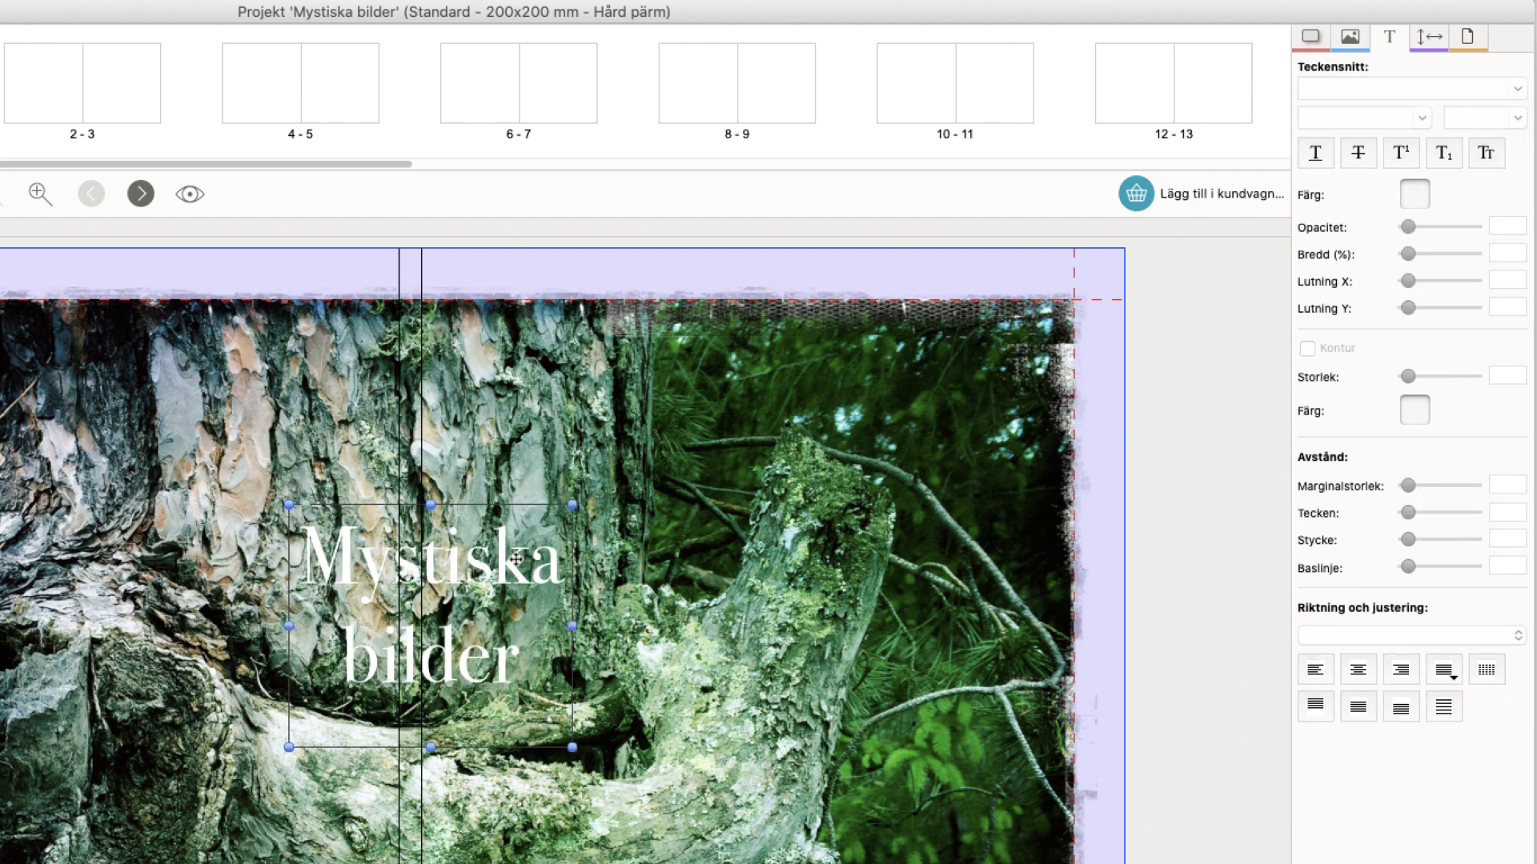
left_click_drag(448, 549, 749, 392)
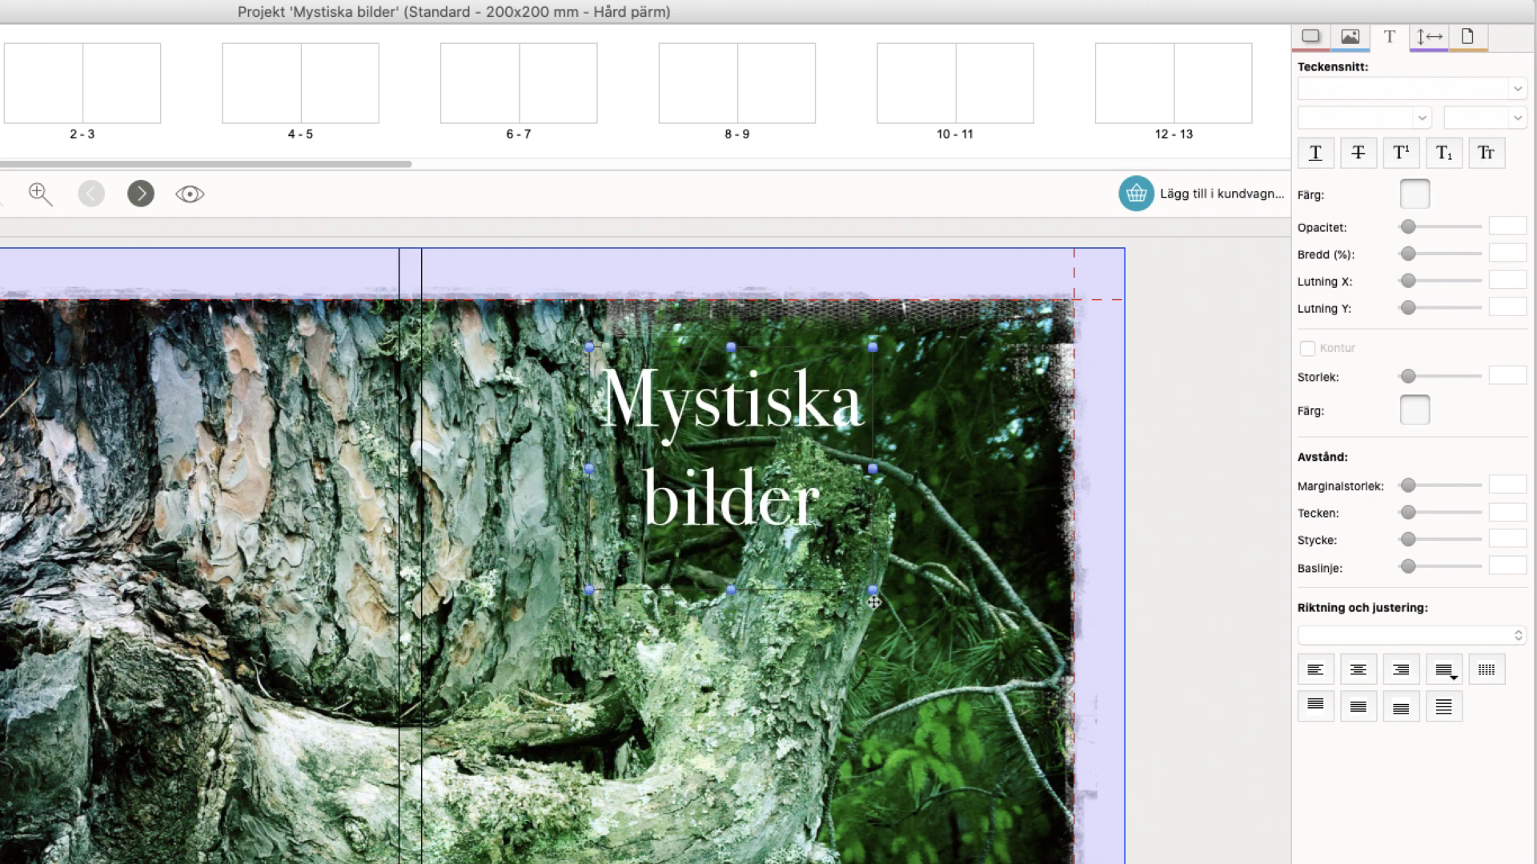
left_click_drag(872, 594, 993, 669)
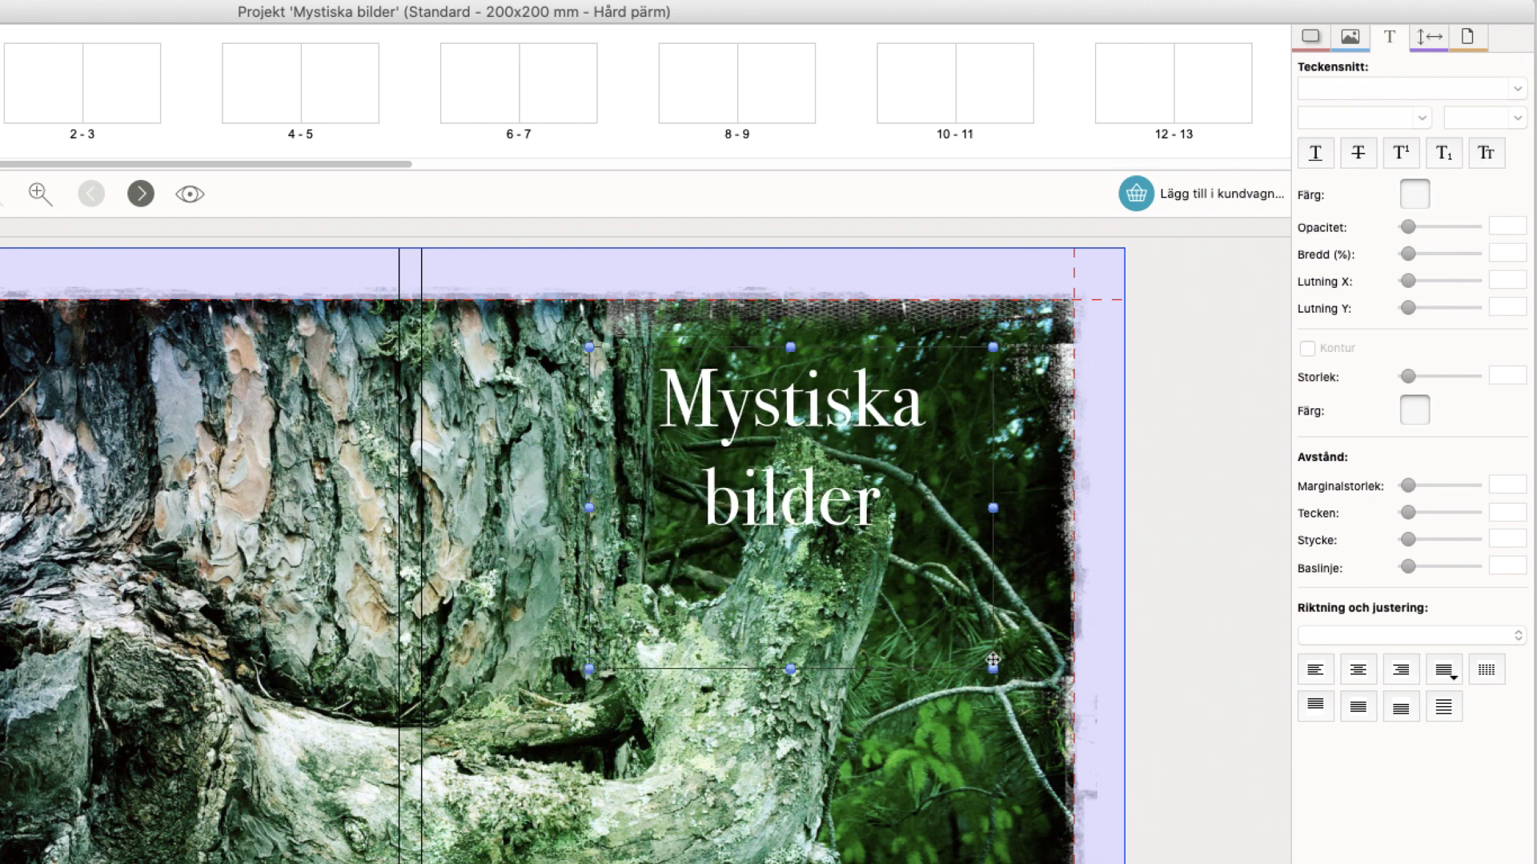
Step: Set the title's font size to 100 and shift its box slightly up and to the right on the front cover
double_click(821, 524)
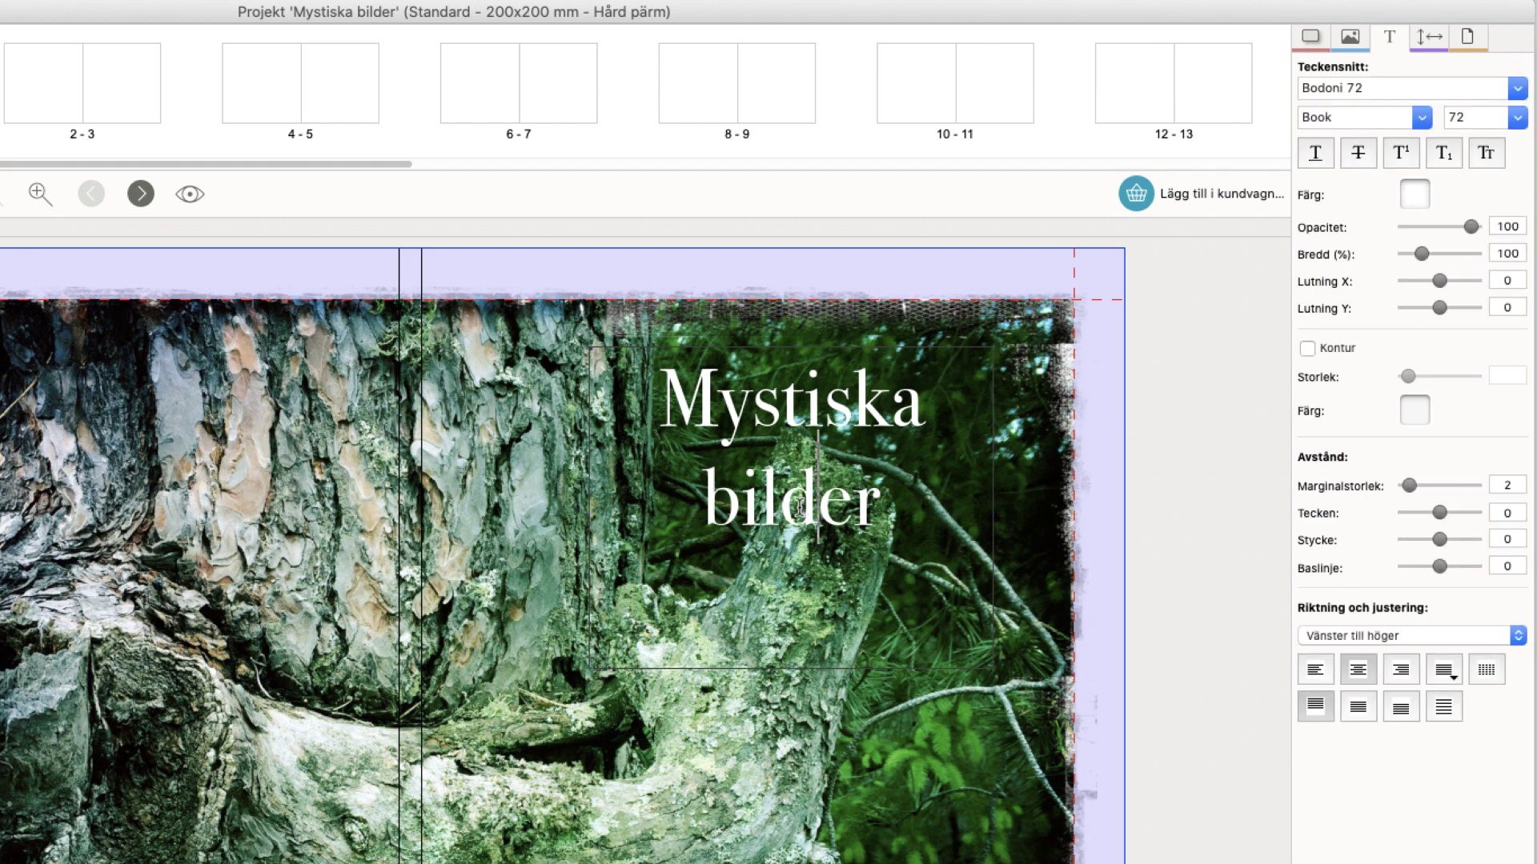
triple_click(794, 513)
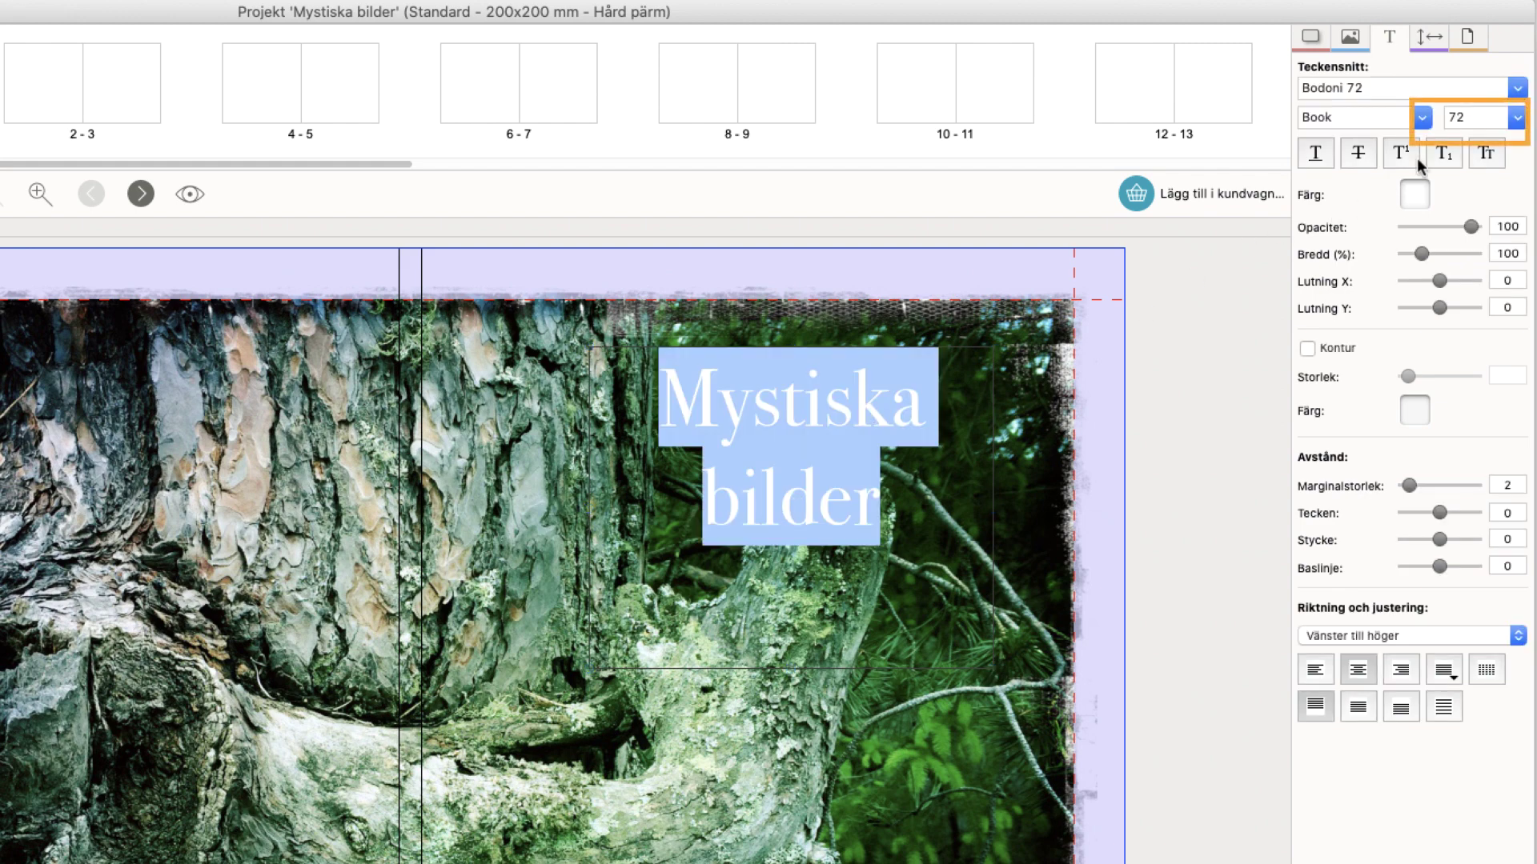
double_click(1466, 117)
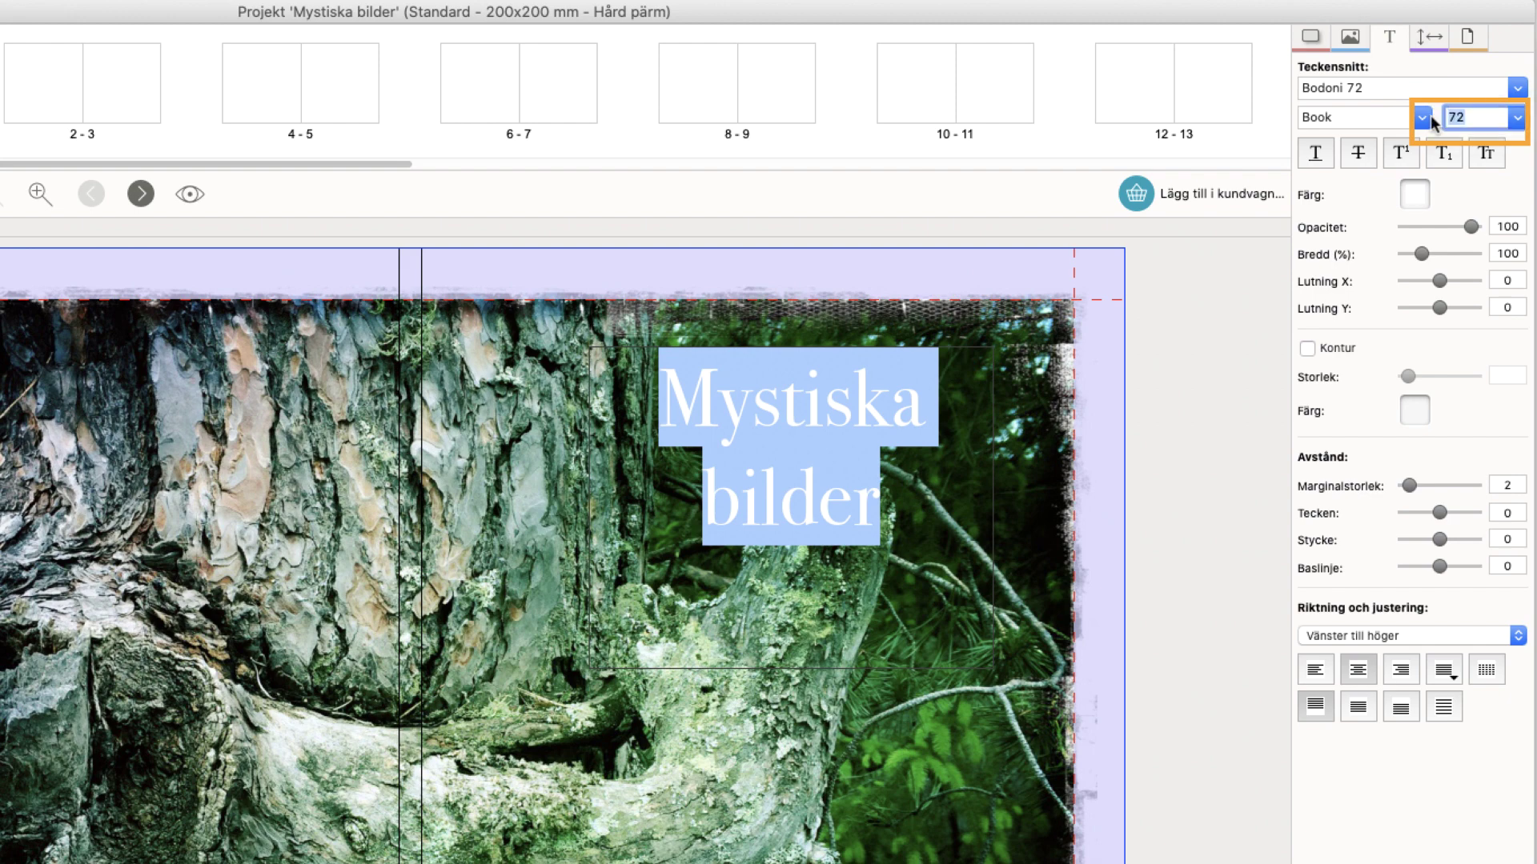
type("100")
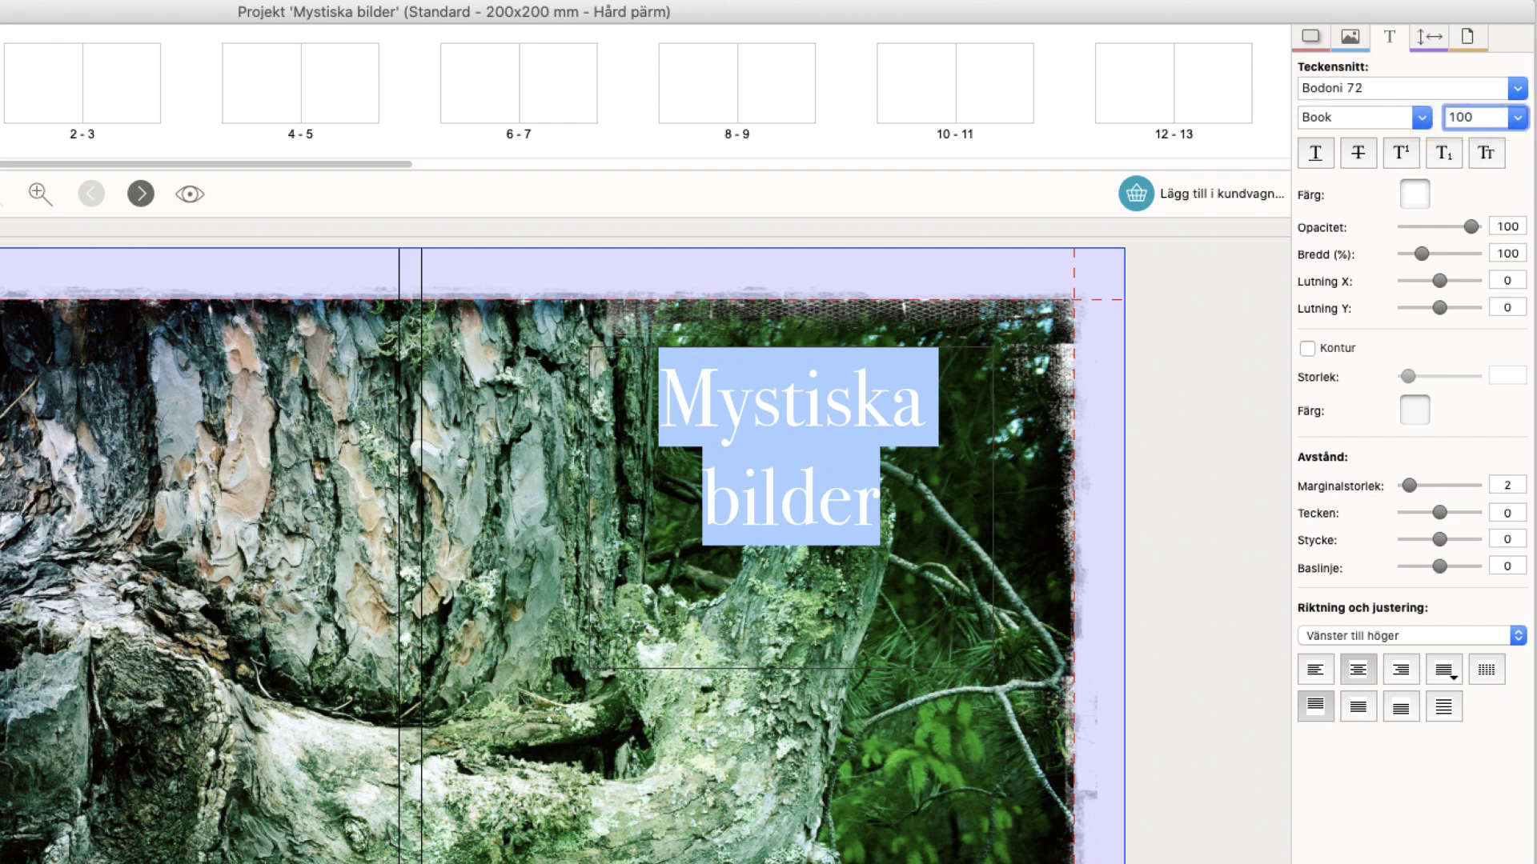
key("Return")
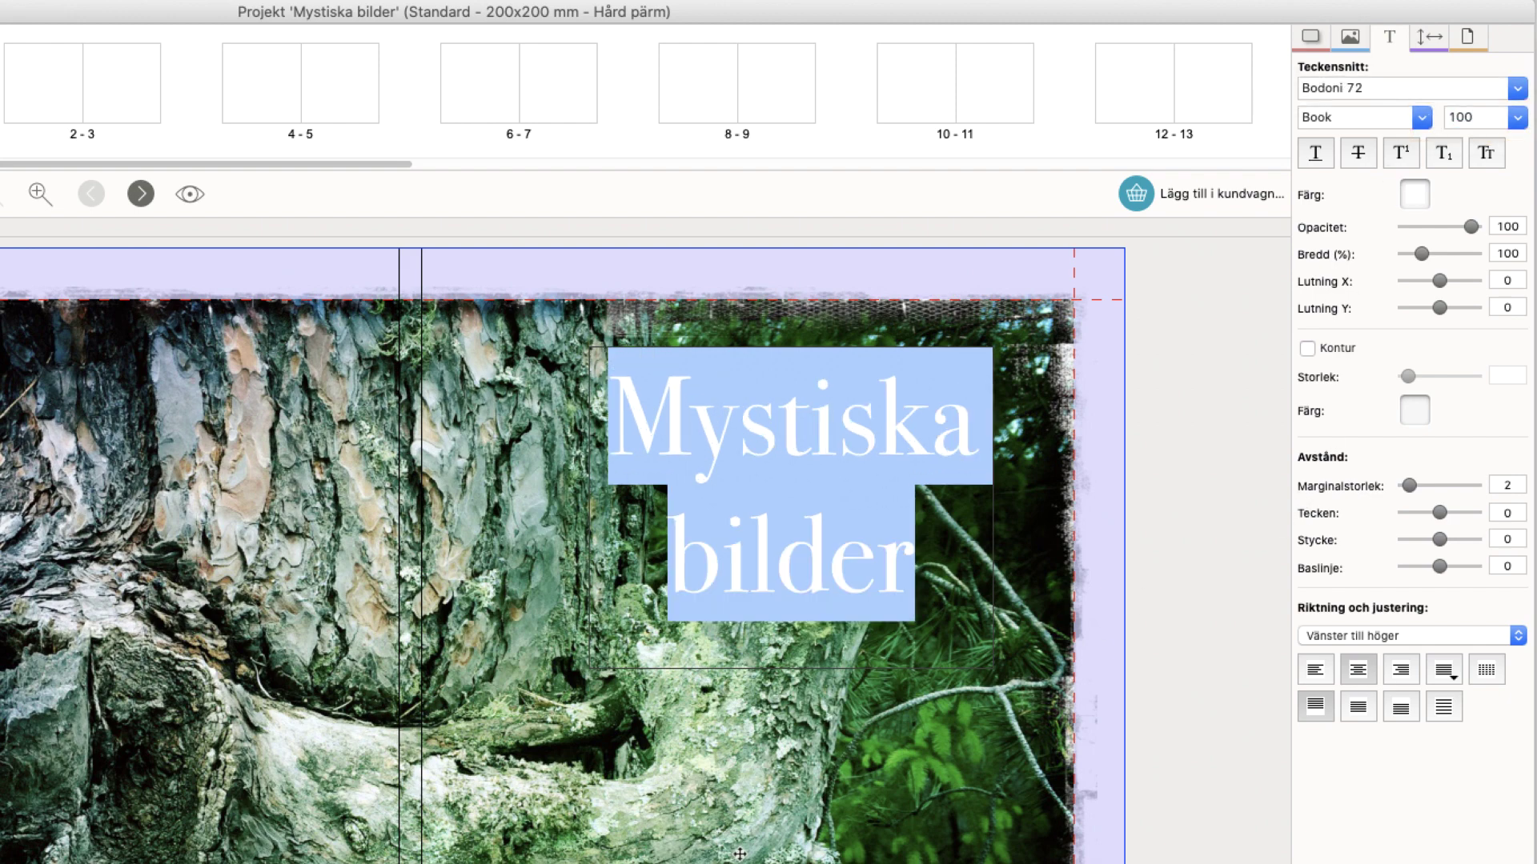
left_click(761, 618)
left_click_drag(788, 491, 815, 453)
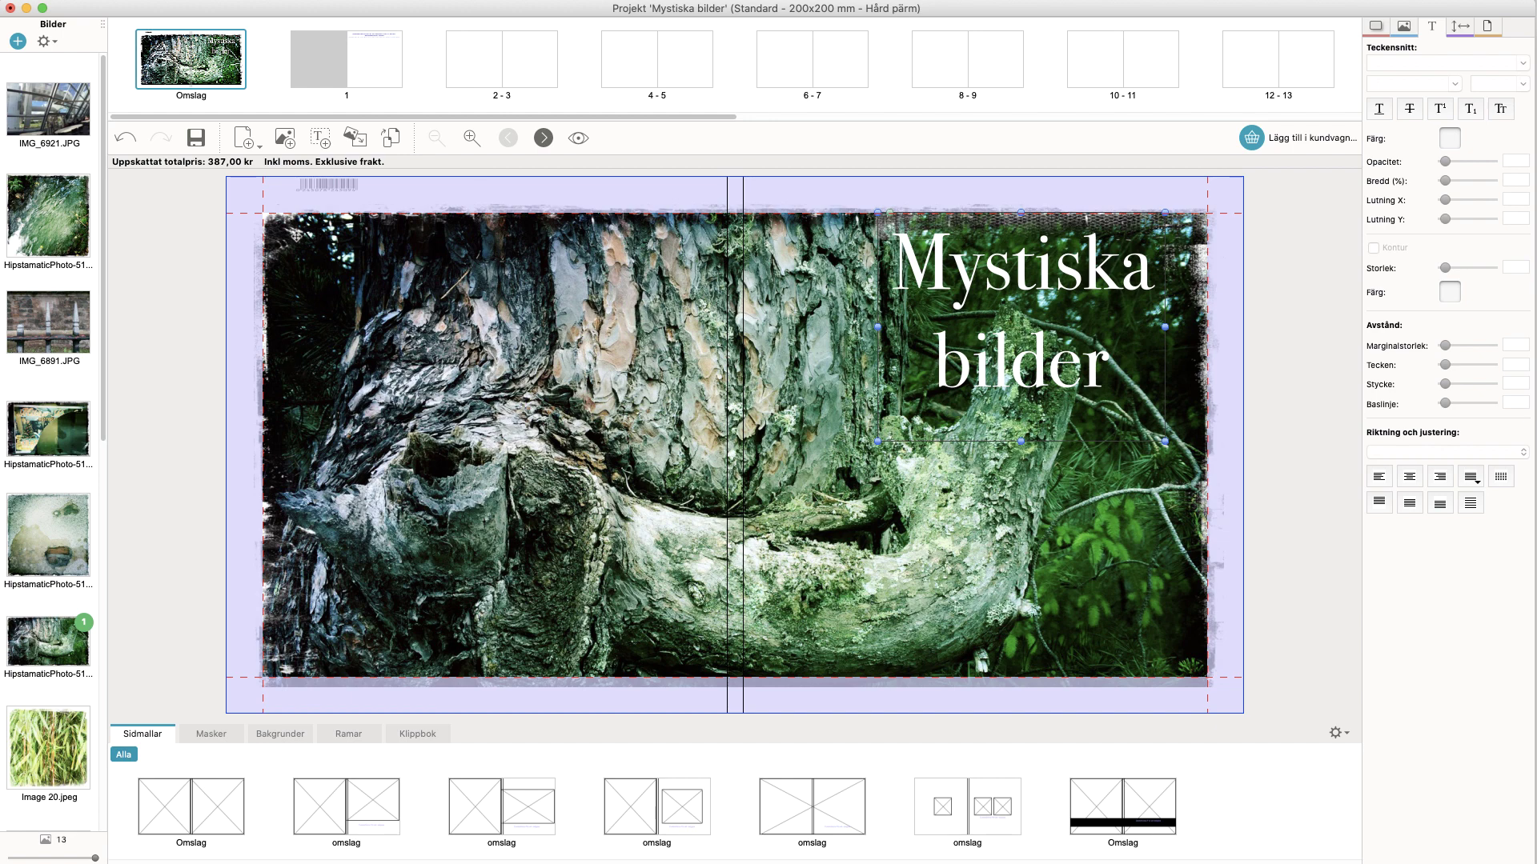
Step: Open the page 1 spread and examine its grey inside-cover area and the first editable page
left_click(358, 71)
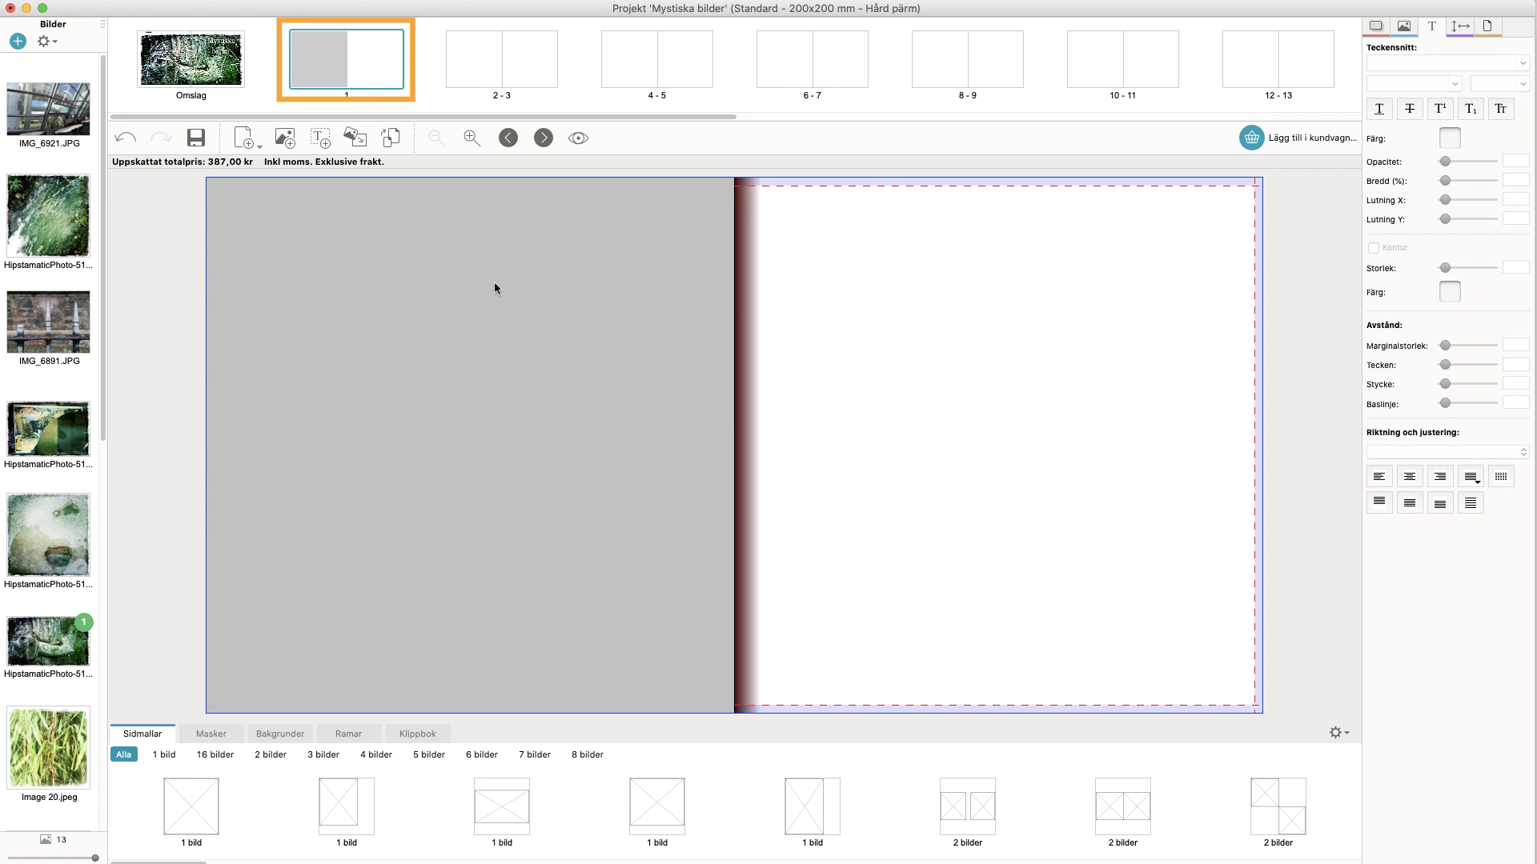
left_click(407, 305)
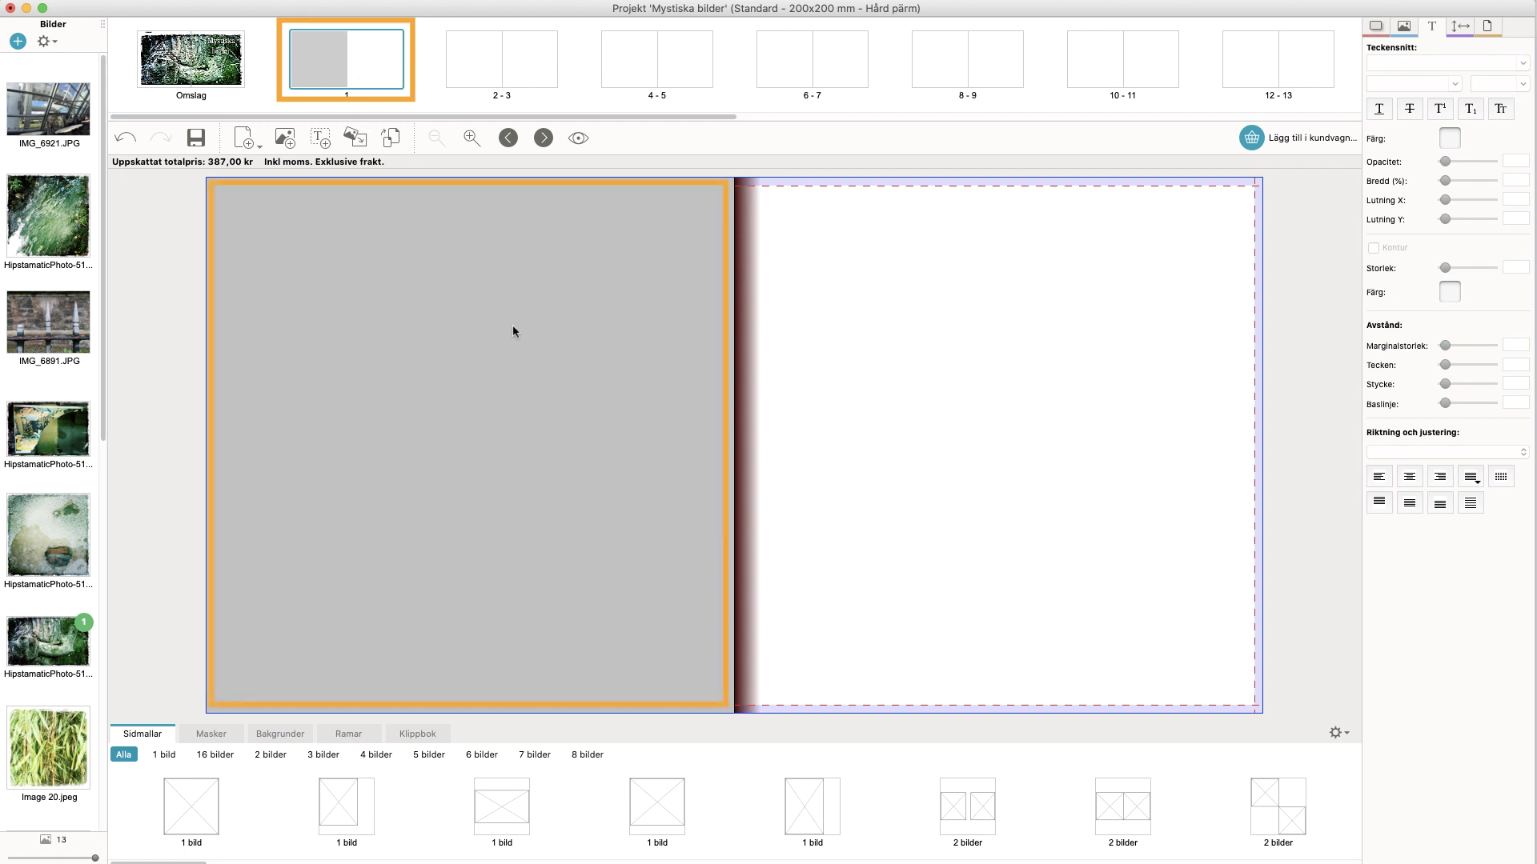
key("Tab")
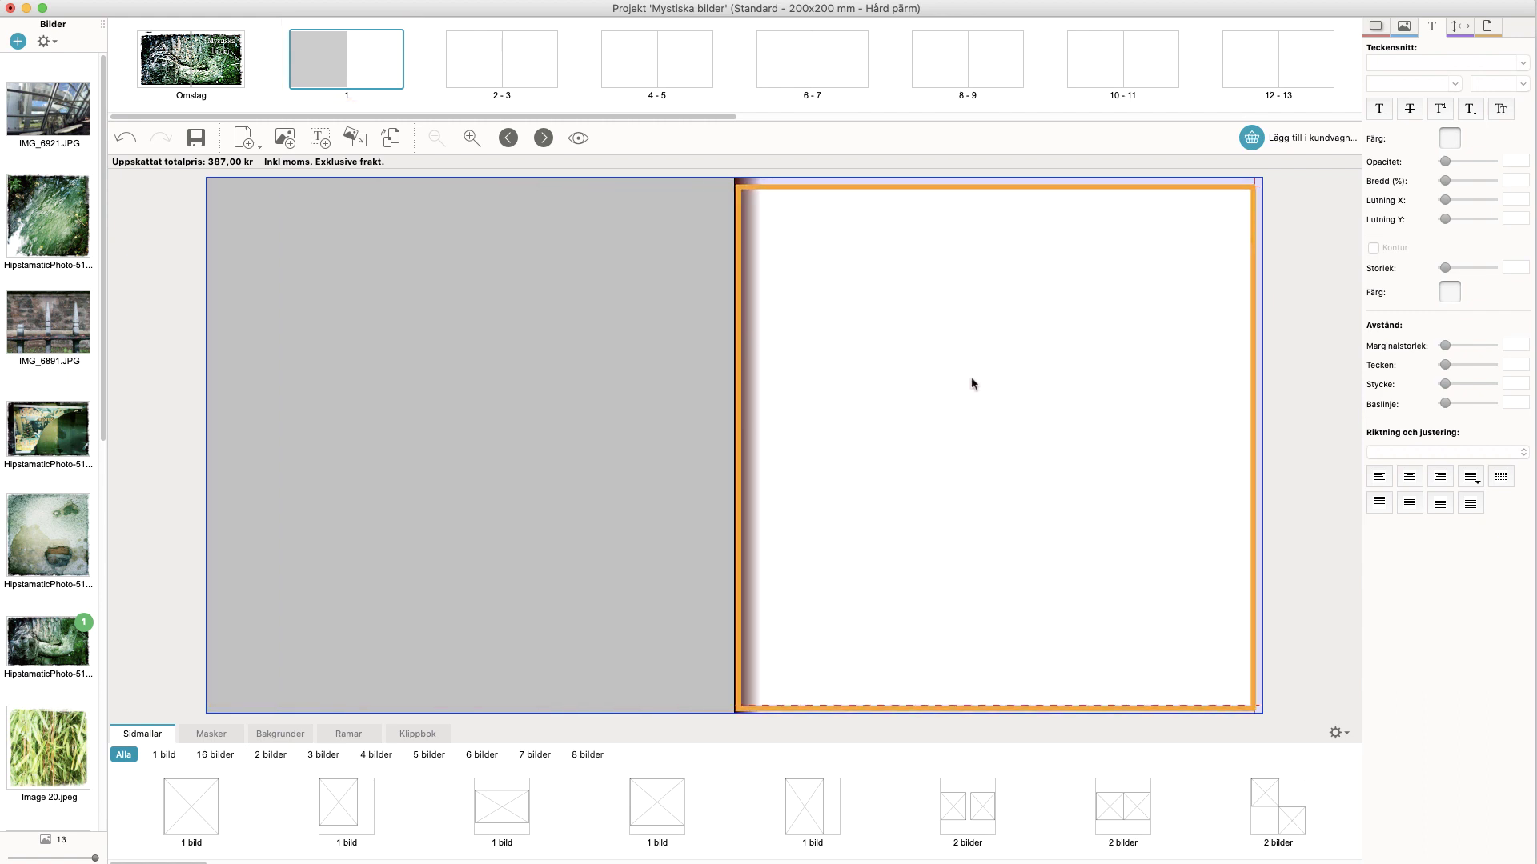
Step: Open spread 2 - 3 and apply the full-width landscape one-picture template to its left page
left_click(498, 56)
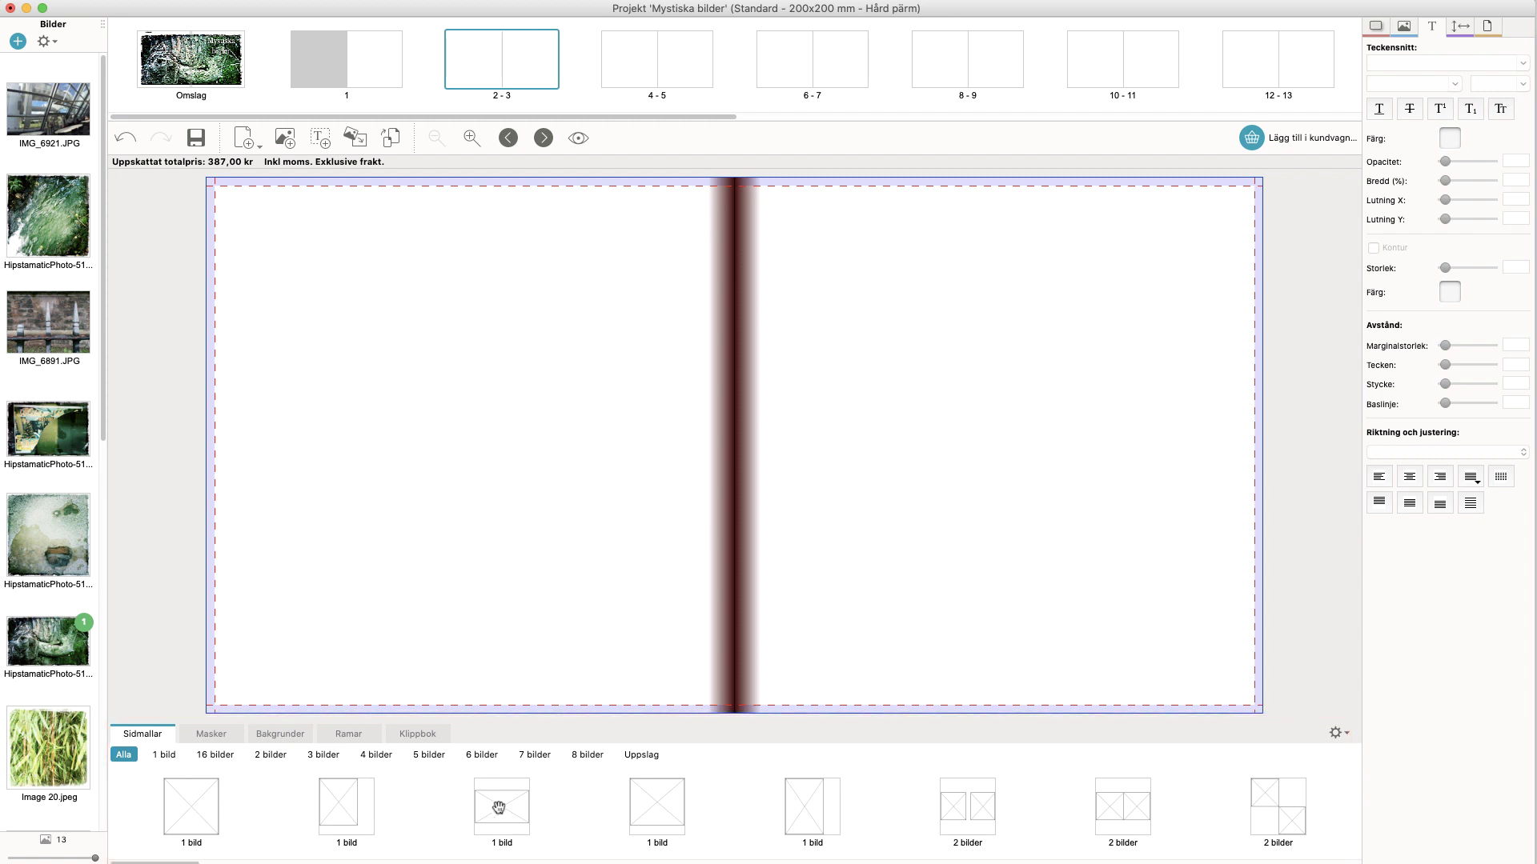
left_click_drag(498, 807, 483, 429)
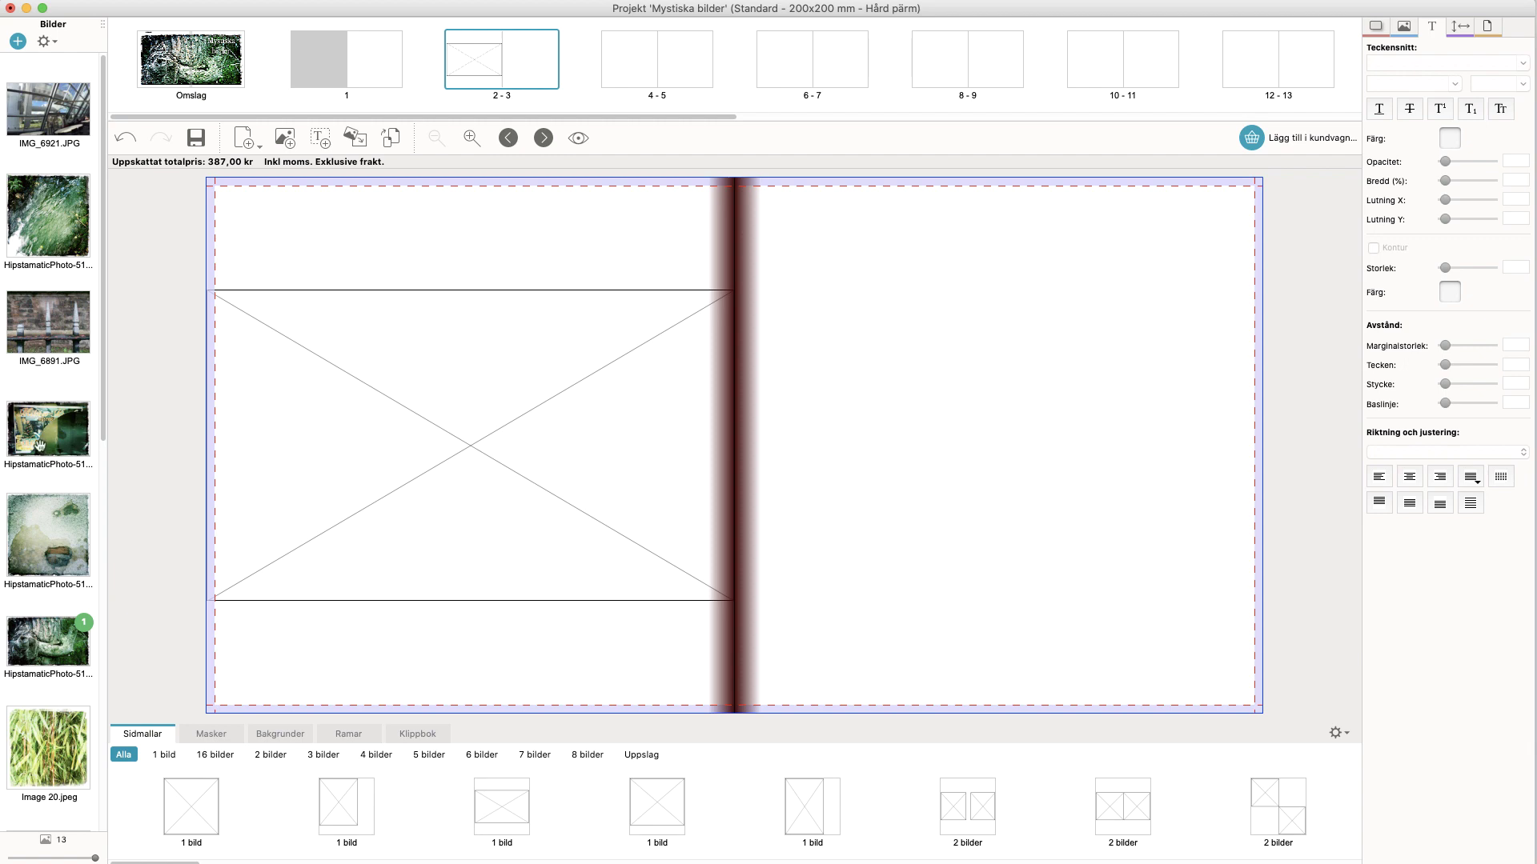
Step: Fill the left page's picture frame with the mossy rocks photo (OriginalPhoto-52309...) and check its cropping
scroll(40, 445, "down", 10)
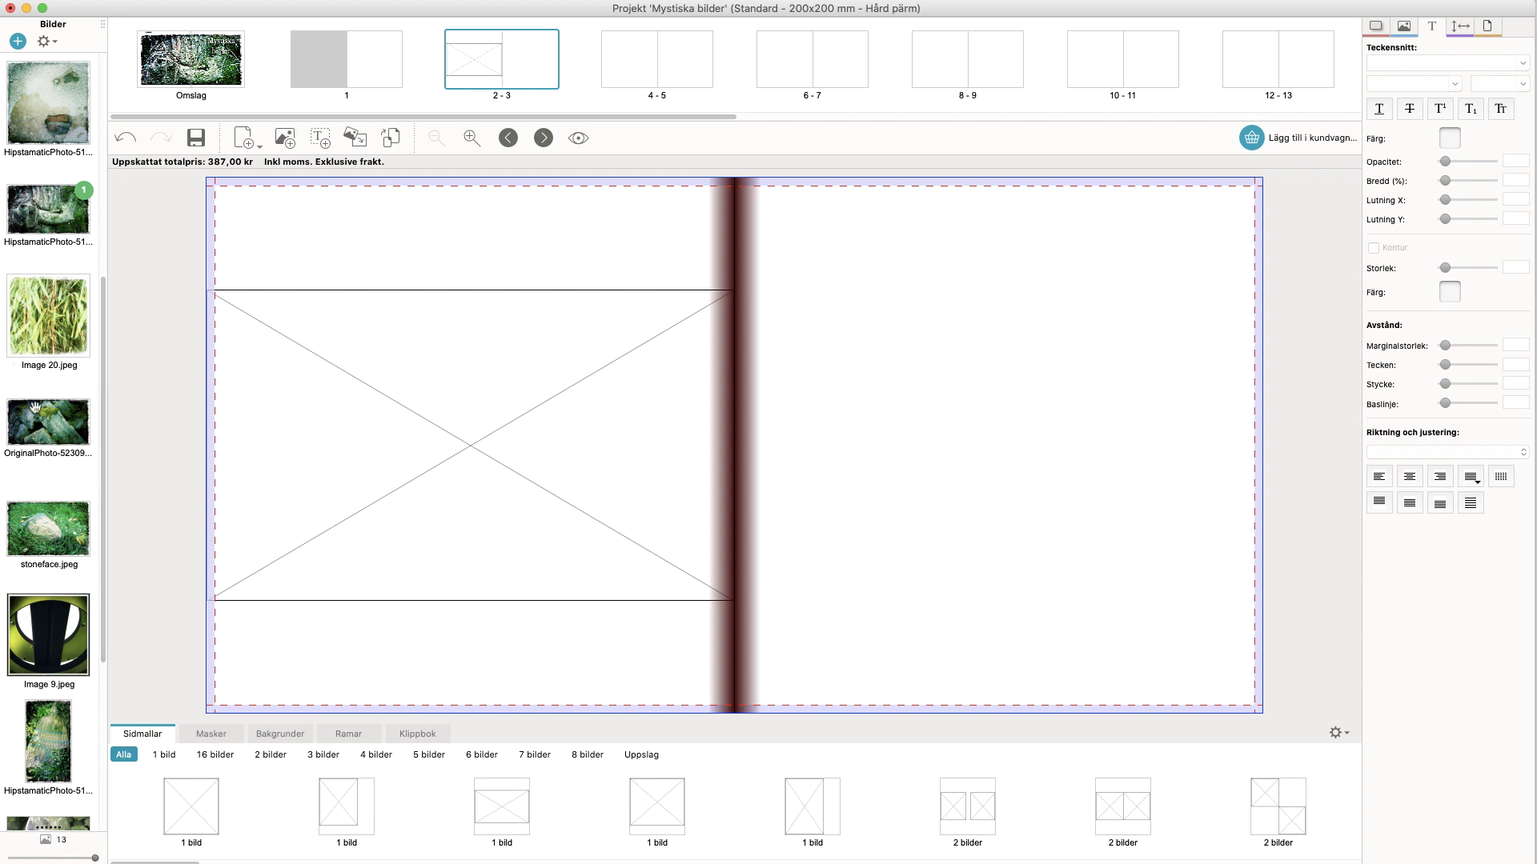
left_click_drag(39, 432, 421, 452)
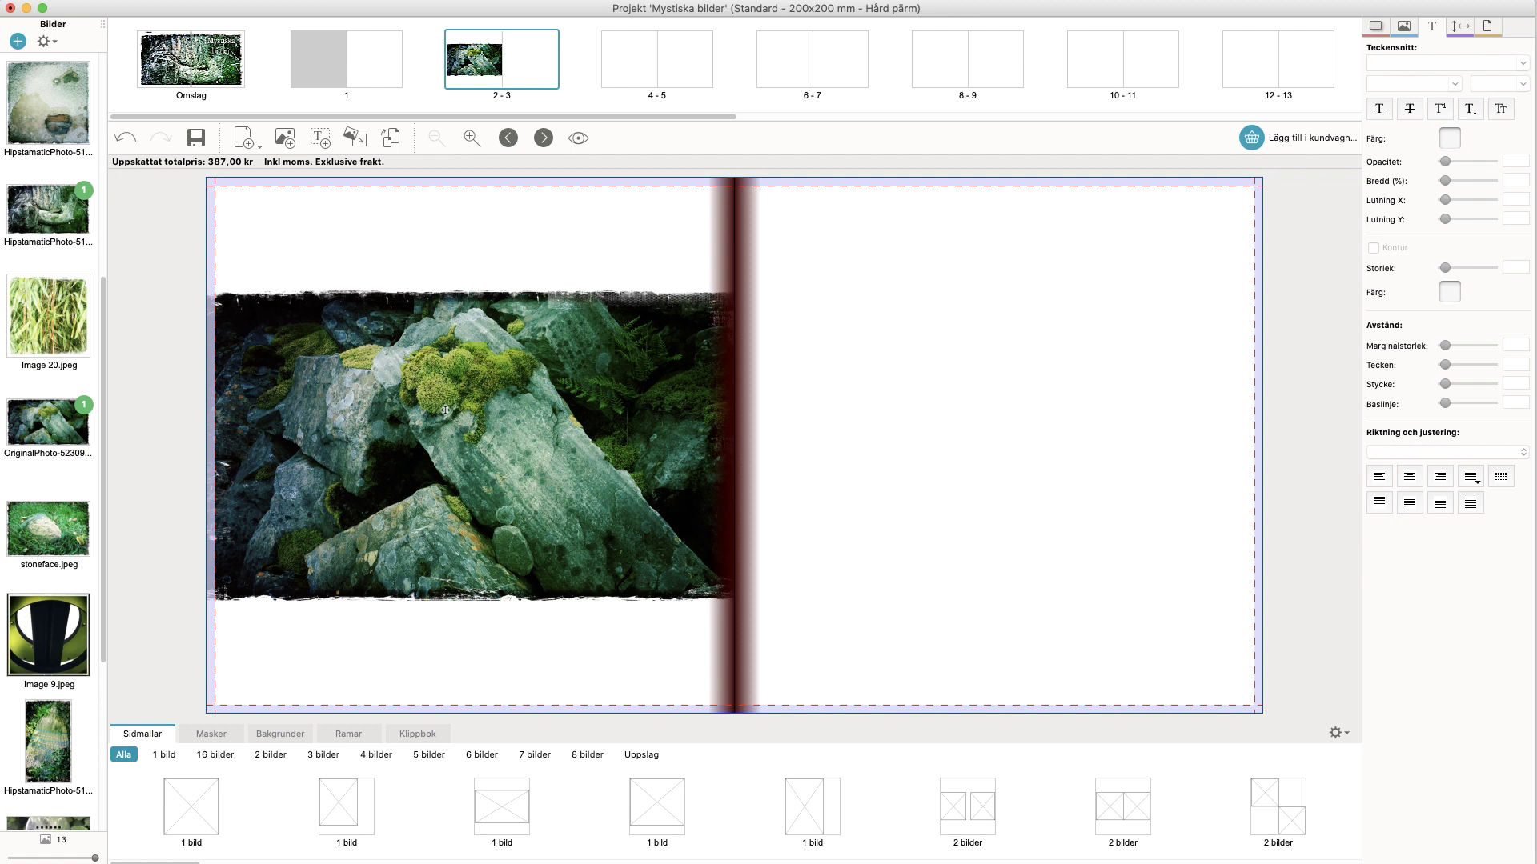
double_click(476, 424)
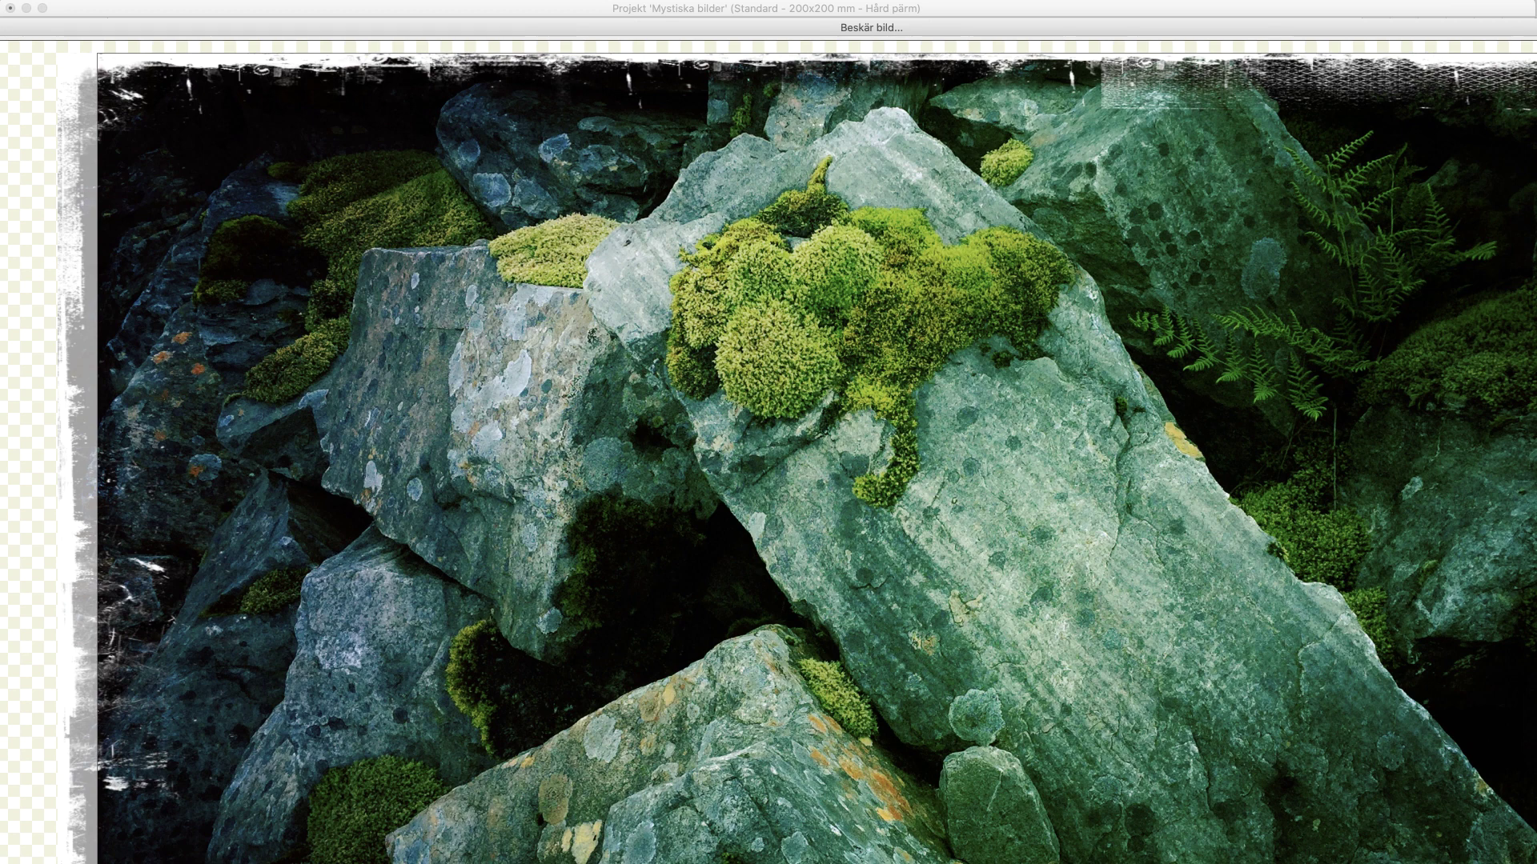
key("Return")
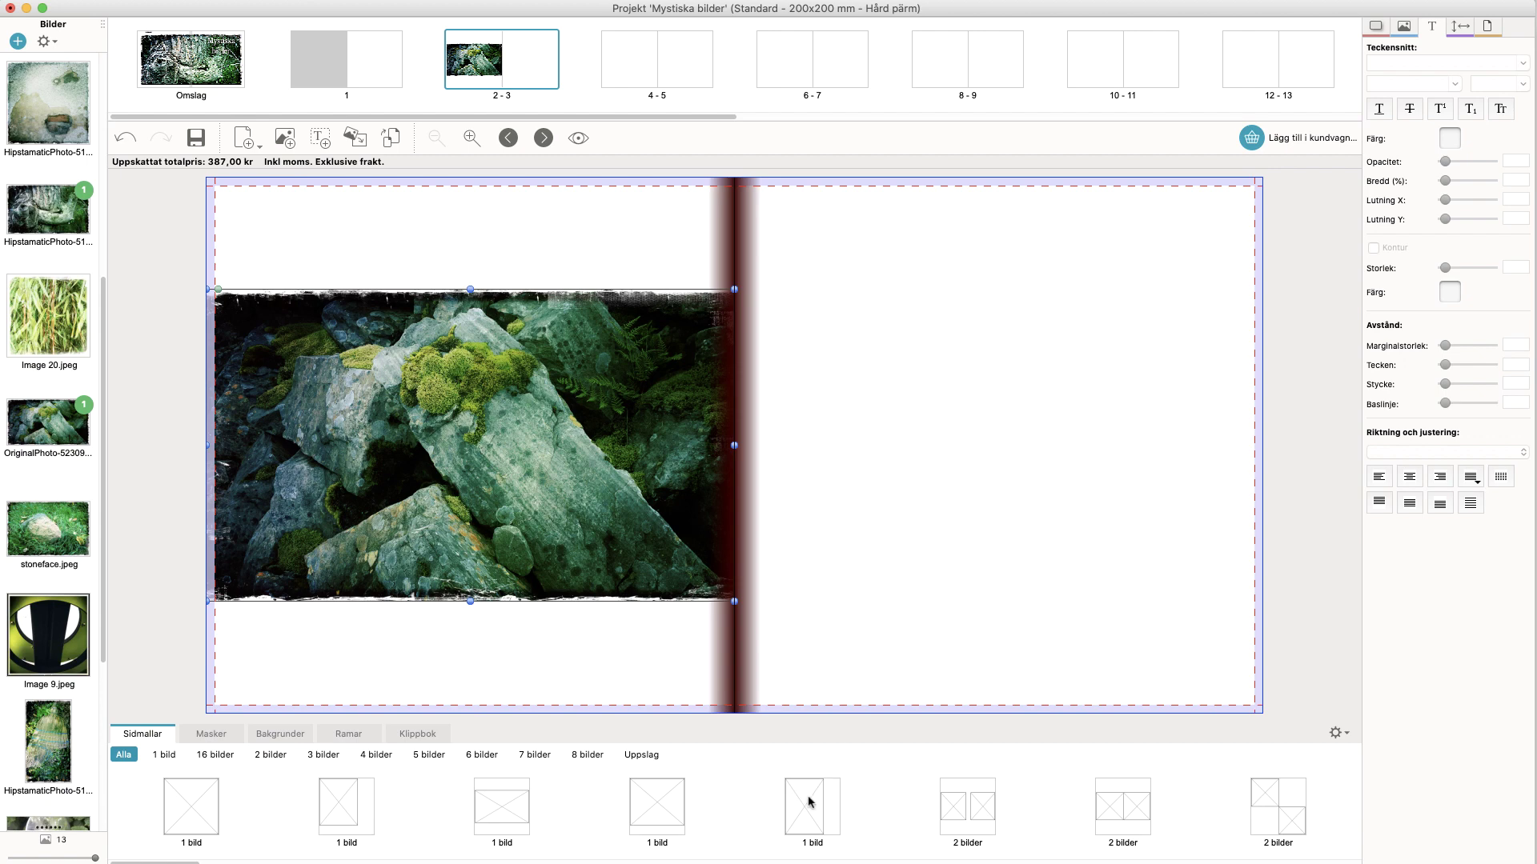
Step: Apply the two-picture template with adjoining side-by-side frames to the right page of spread 2 - 3
scroll(785, 801, "right", 2)
scroll(785, 801, "right", 3)
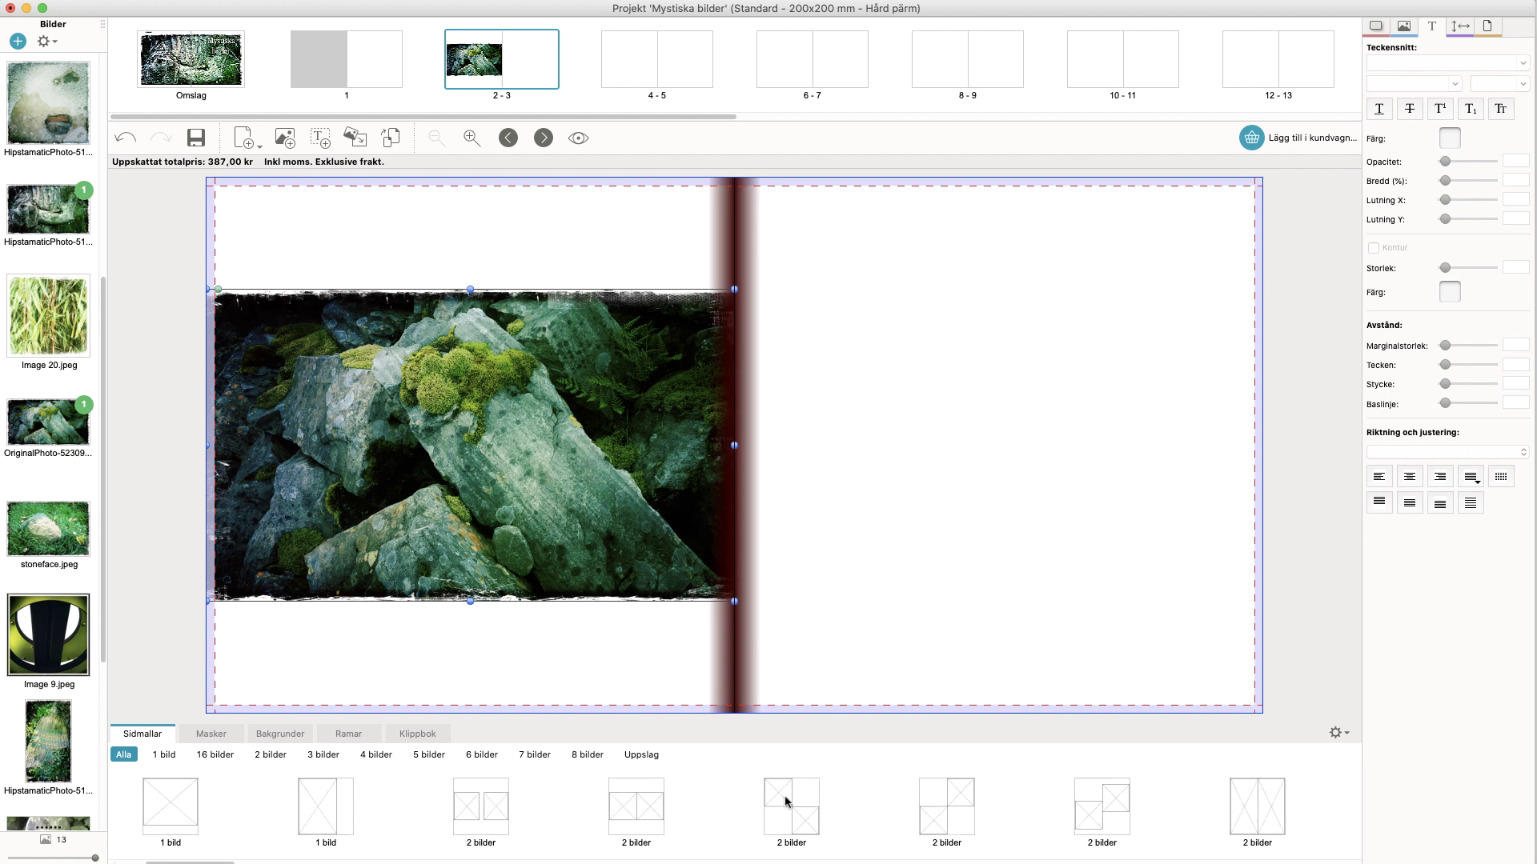
scroll(785, 801, "right", 1)
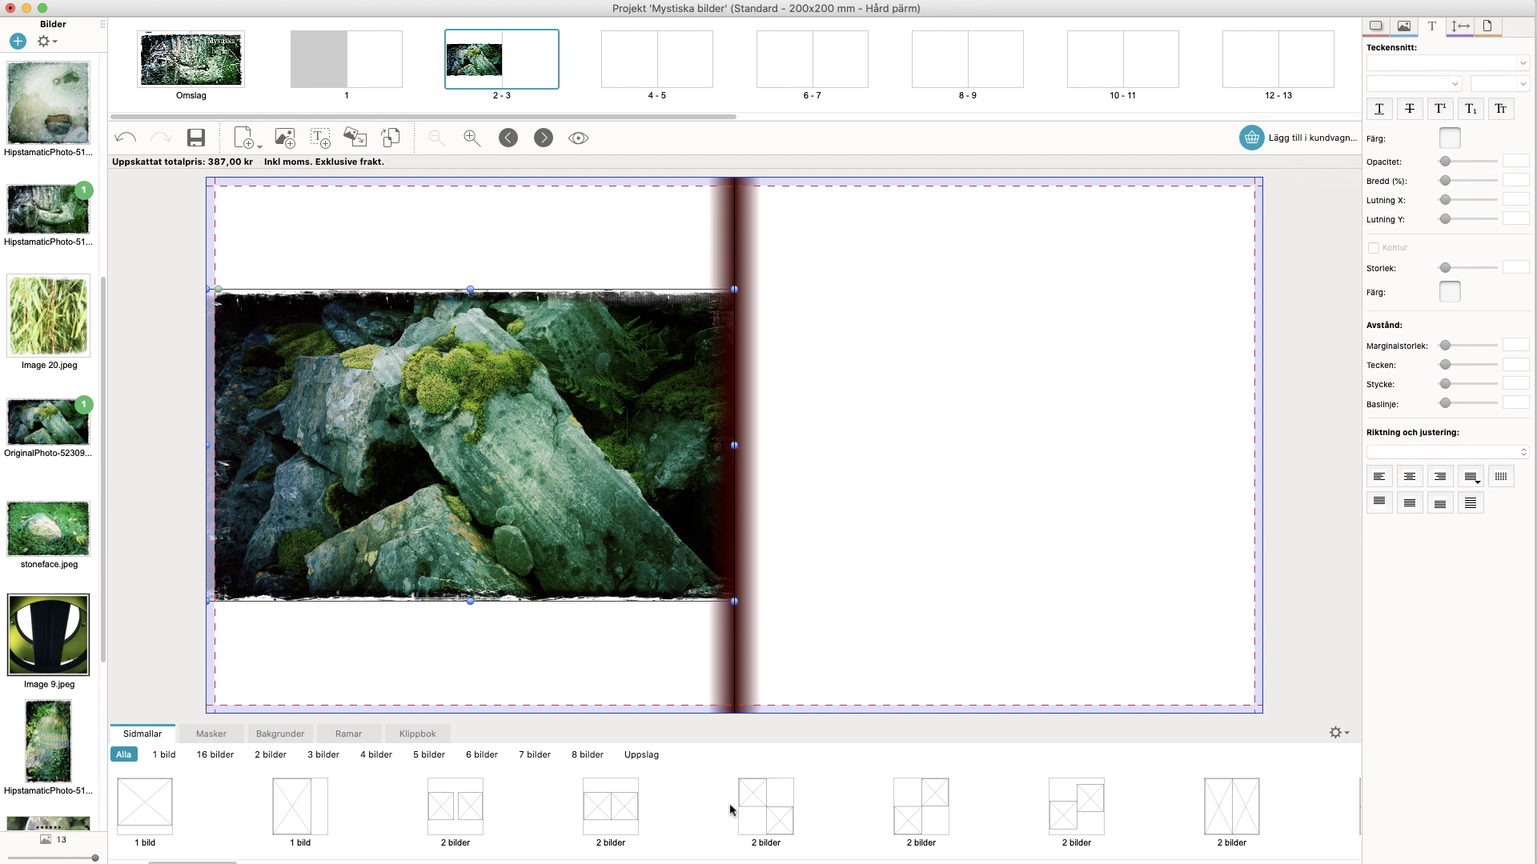
left_click_drag(605, 810, 902, 449)
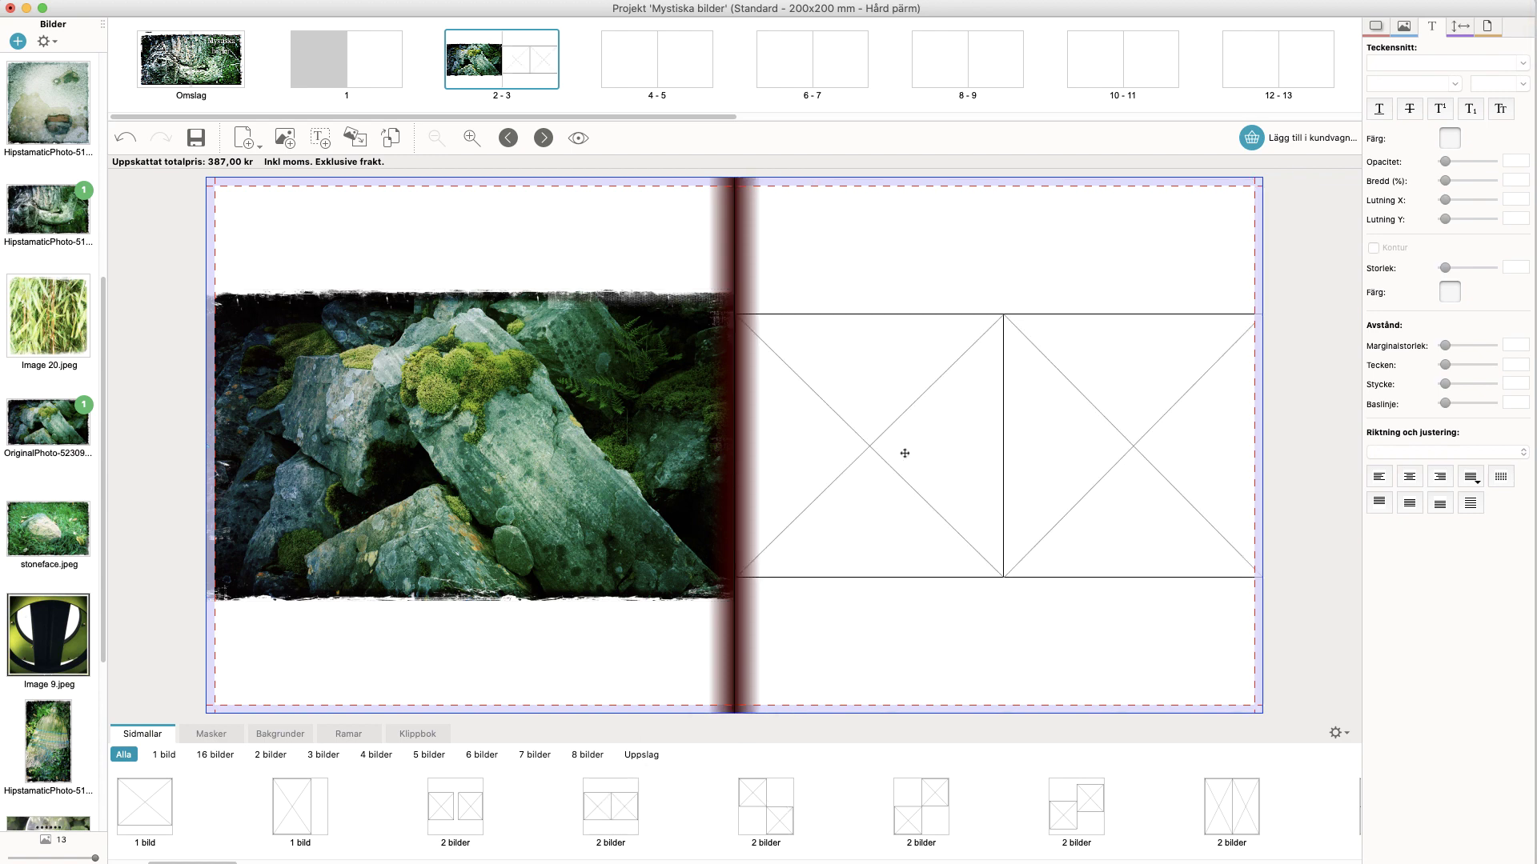
Step: Fill the right page's two frames with Image 20.jpeg on the left and IMG_1307.jpg on the right
left_click_drag(41, 318, 838, 423)
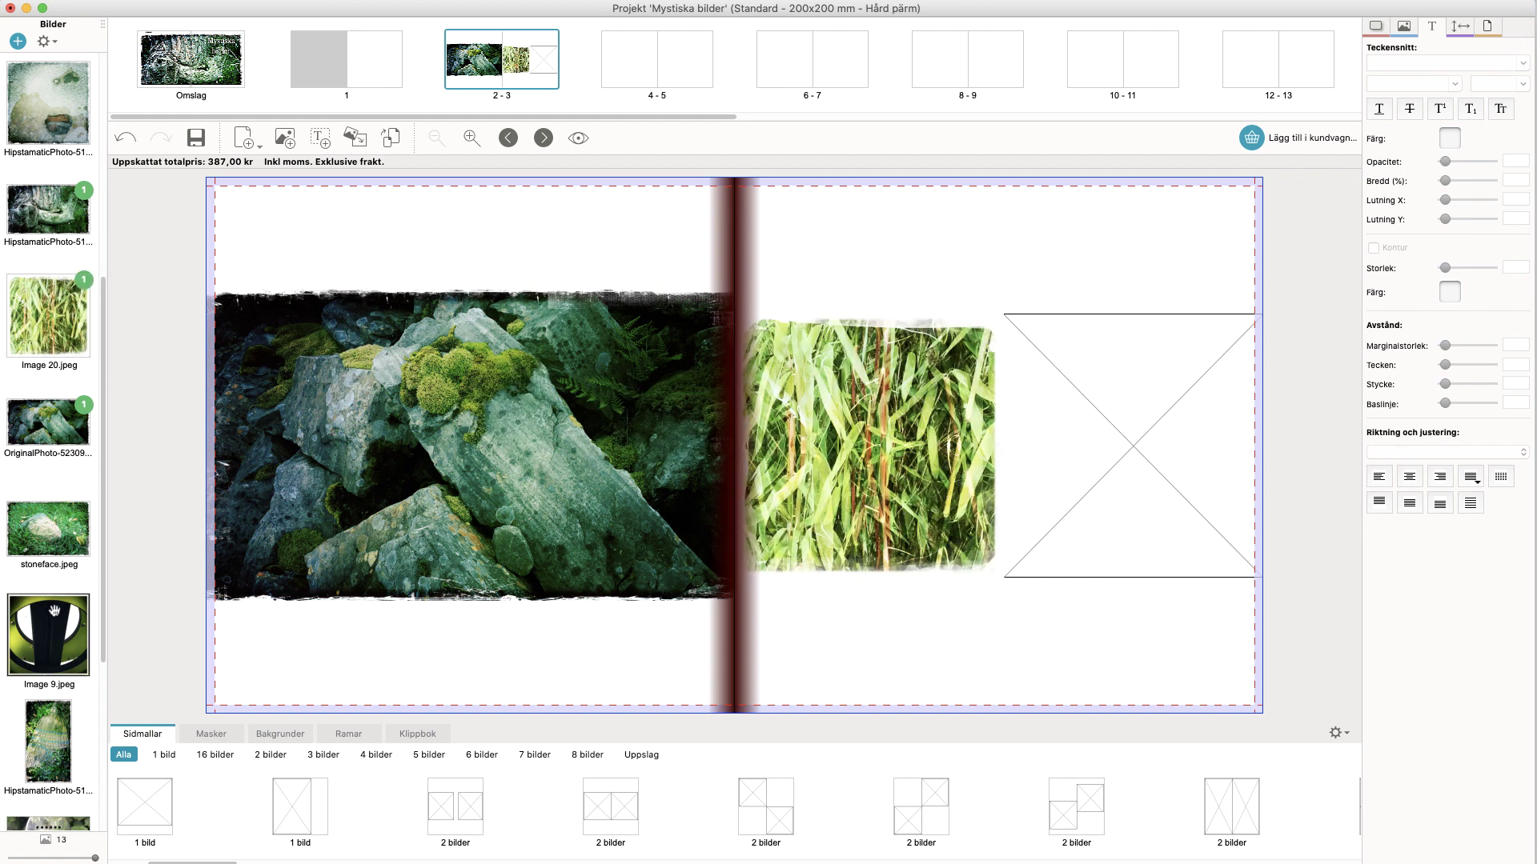
scroll(50, 640, "down", 5)
left_click_drag(49, 643, 1142, 477)
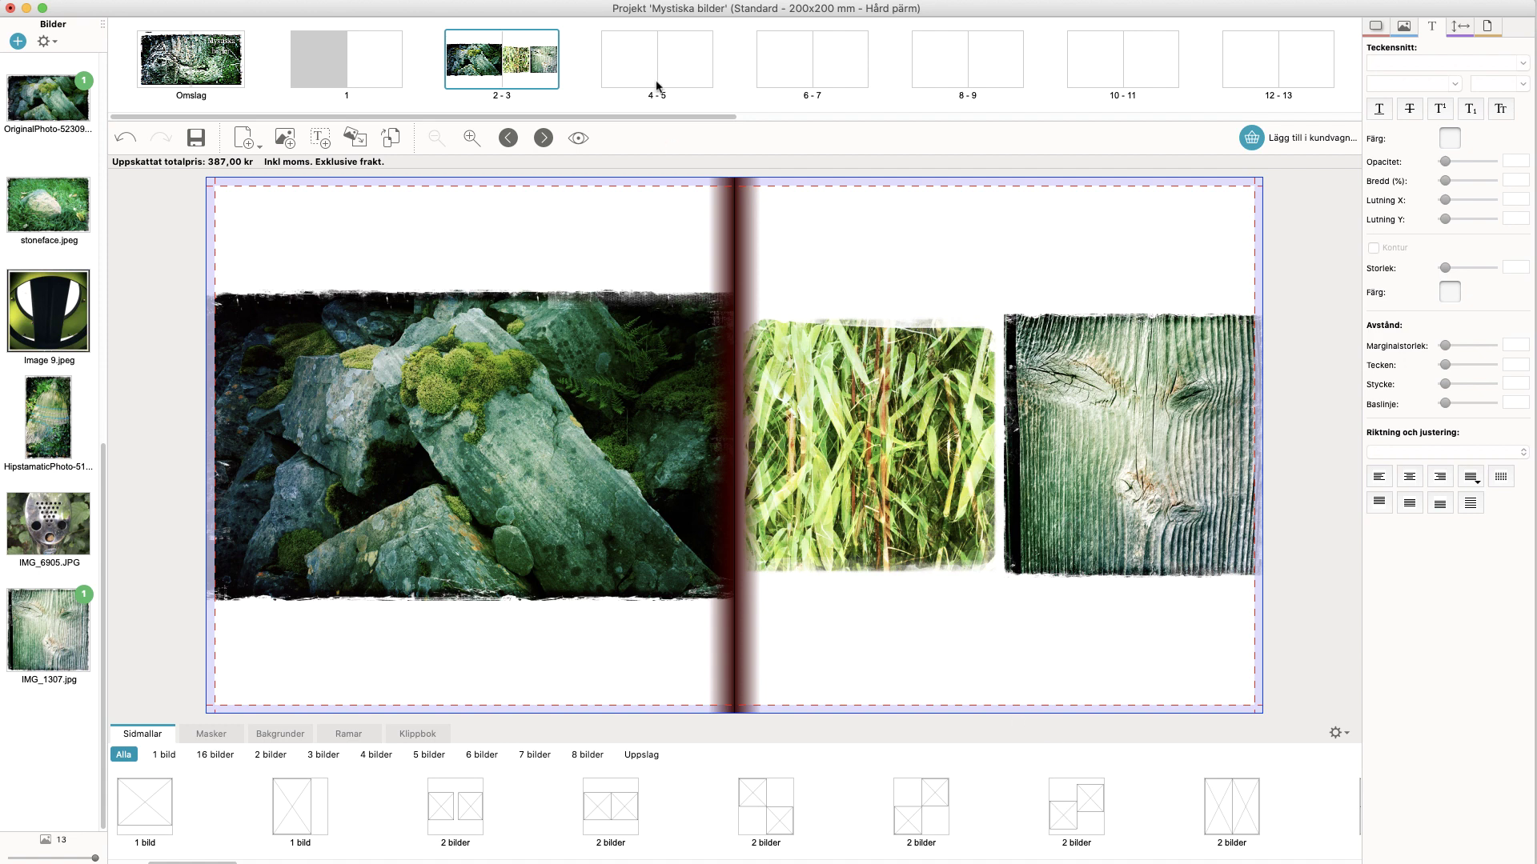
Step: Apply the circular one-picture template to the left page of spread 4 - 5 and fill it with Image 9.jpeg
left_click(639, 48)
scroll(798, 812, "right", 10)
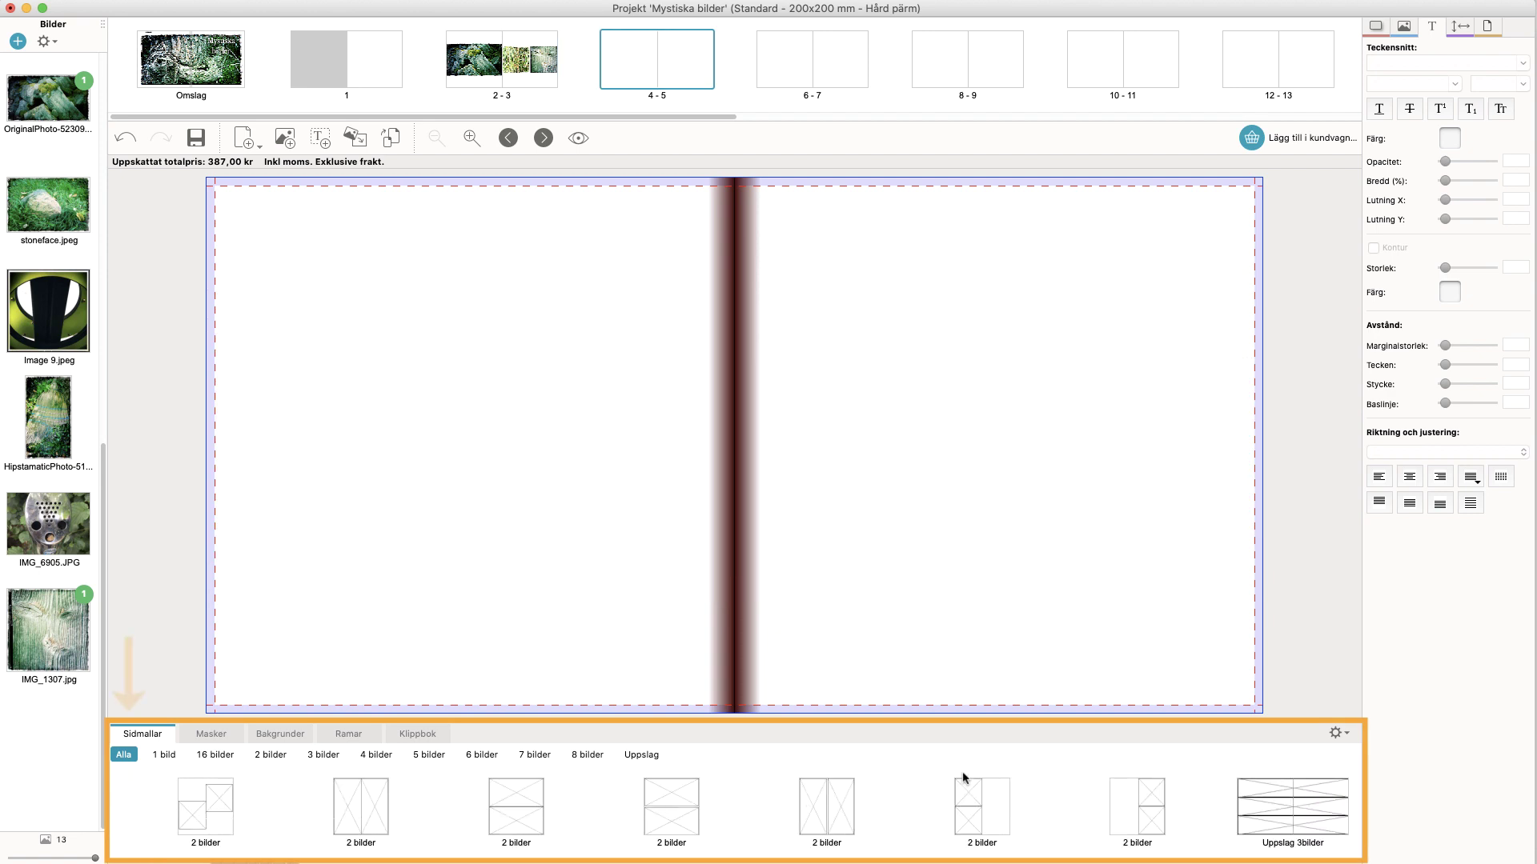
left_click(271, 756)
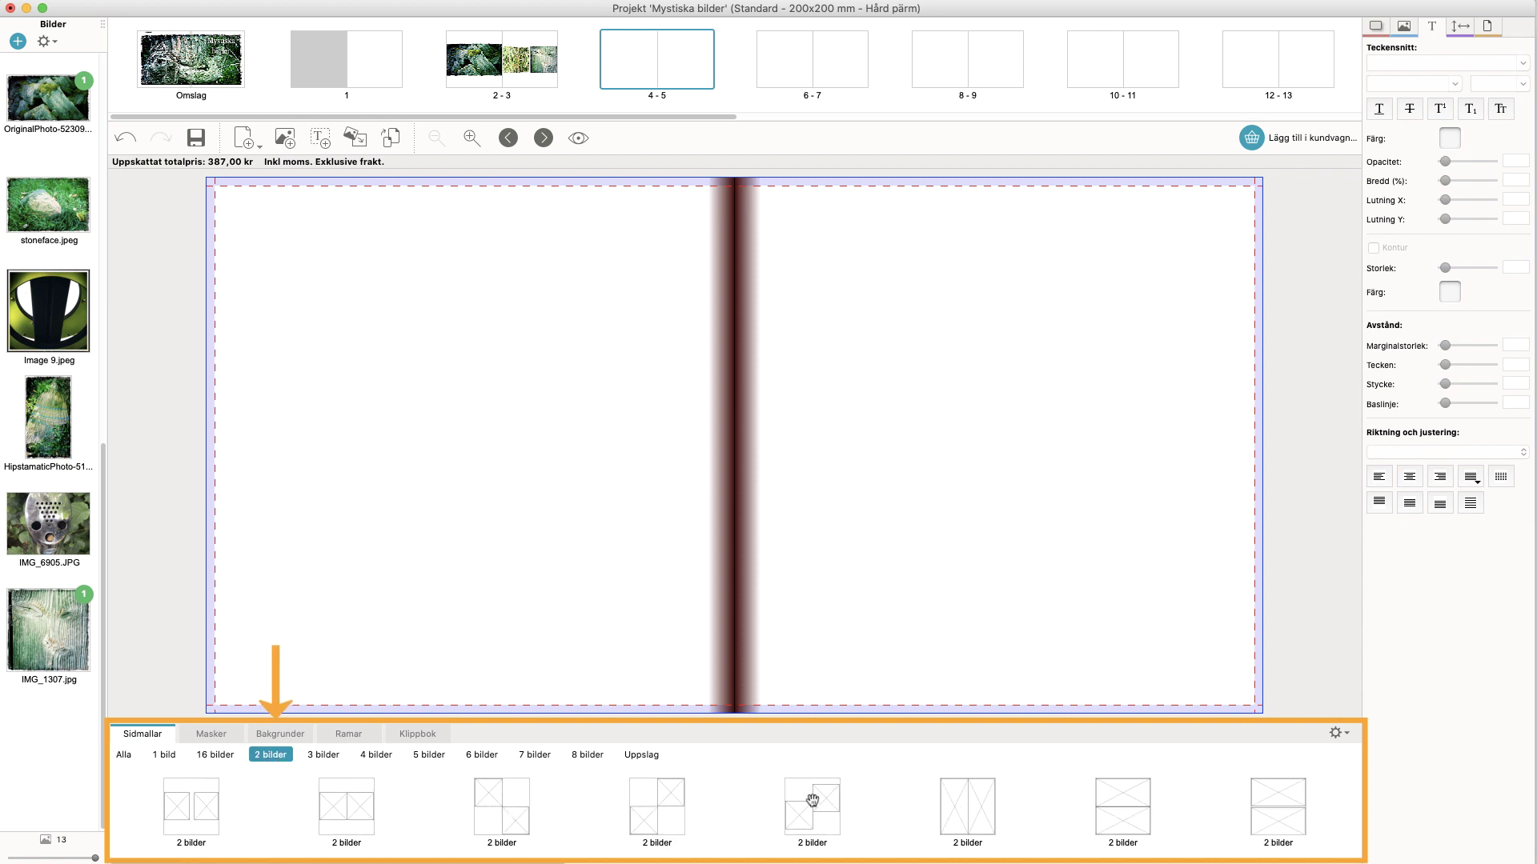
left_click(325, 755)
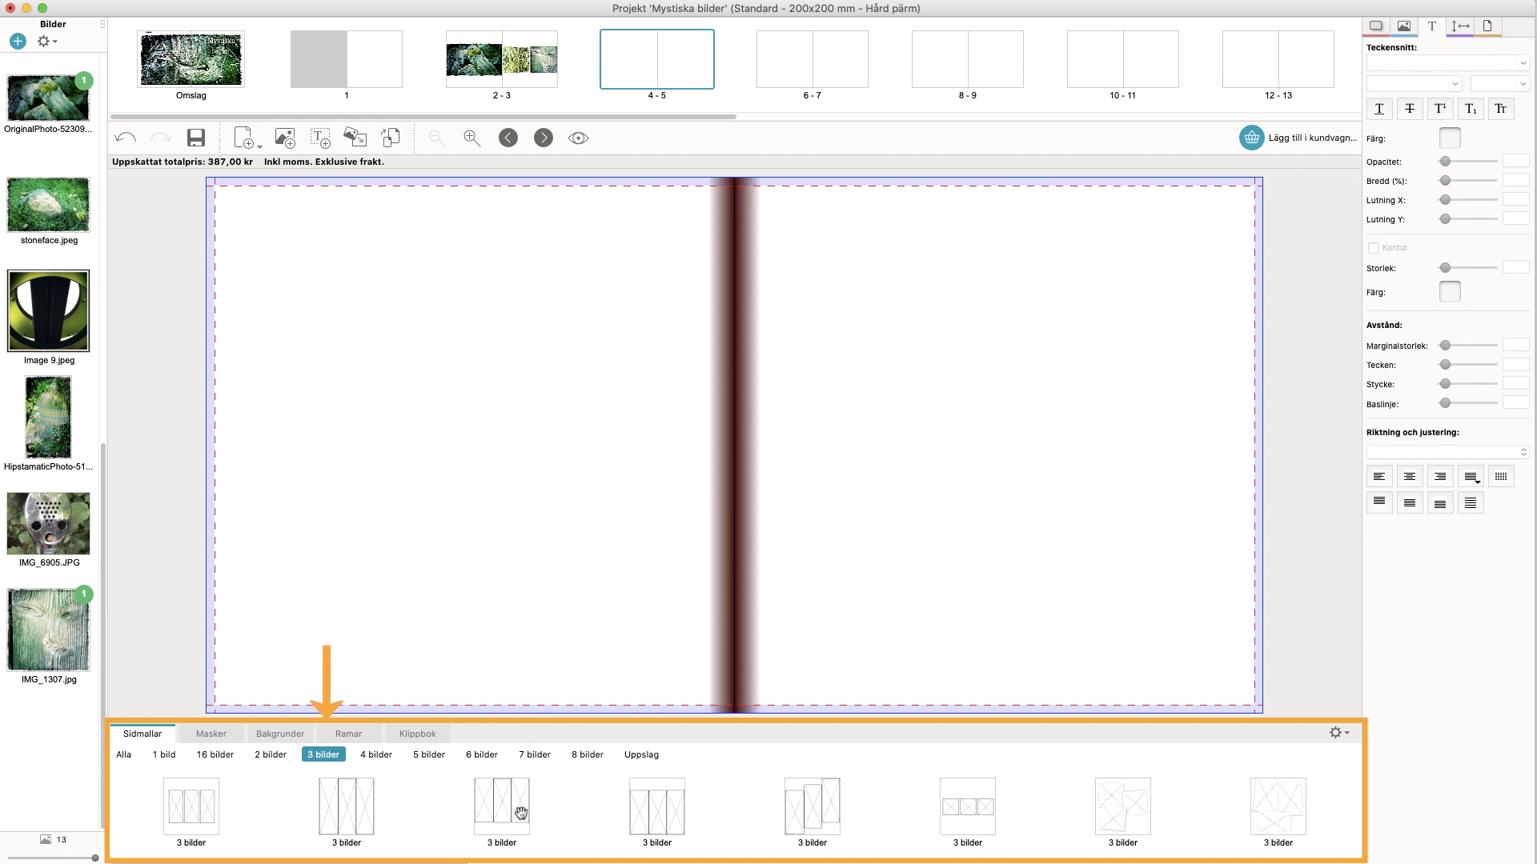
left_click(379, 758)
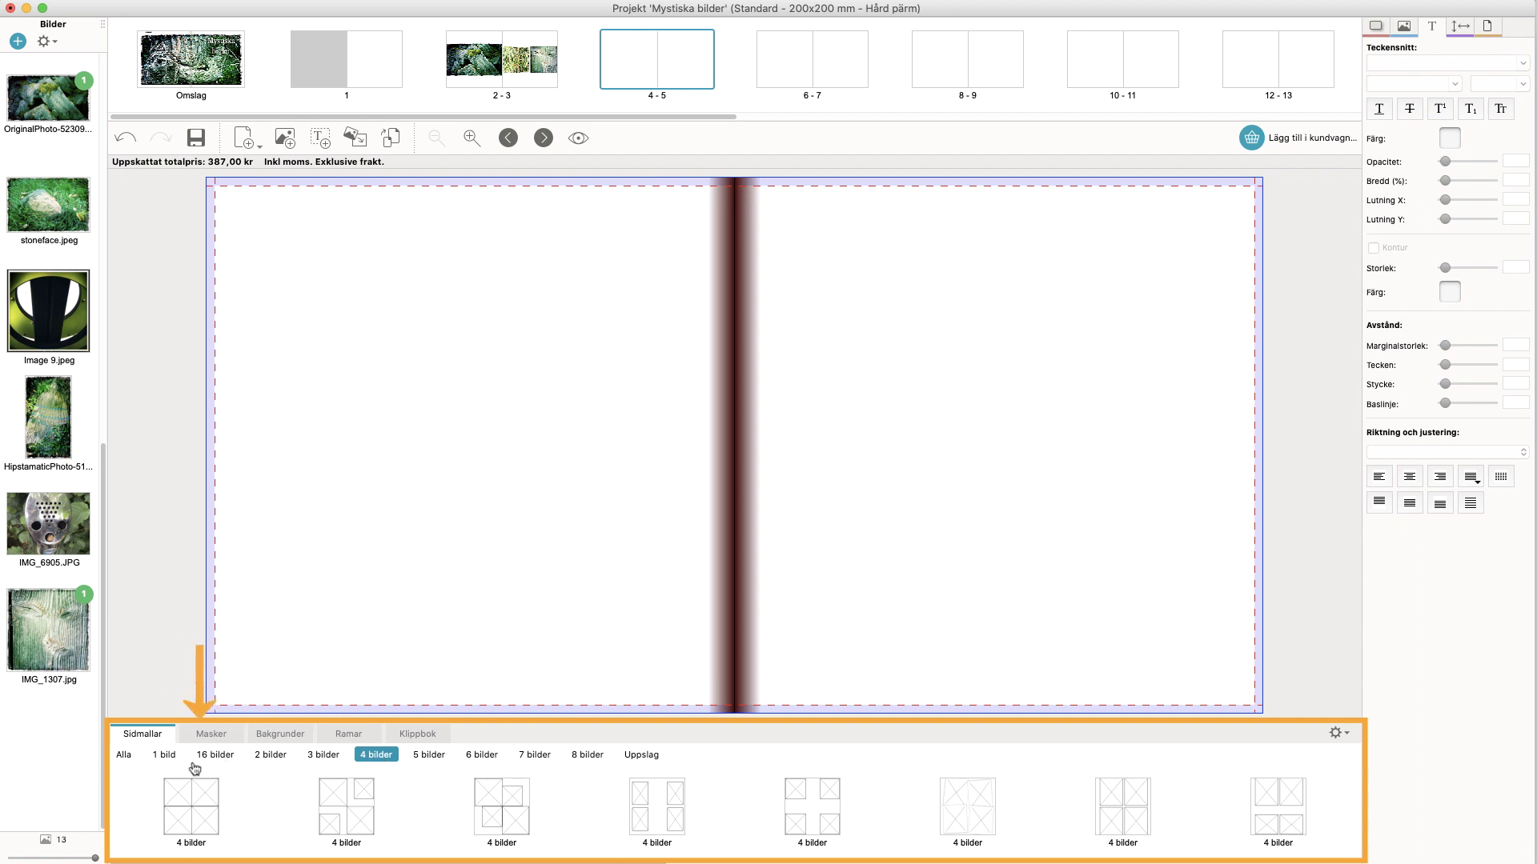
left_click(168, 757)
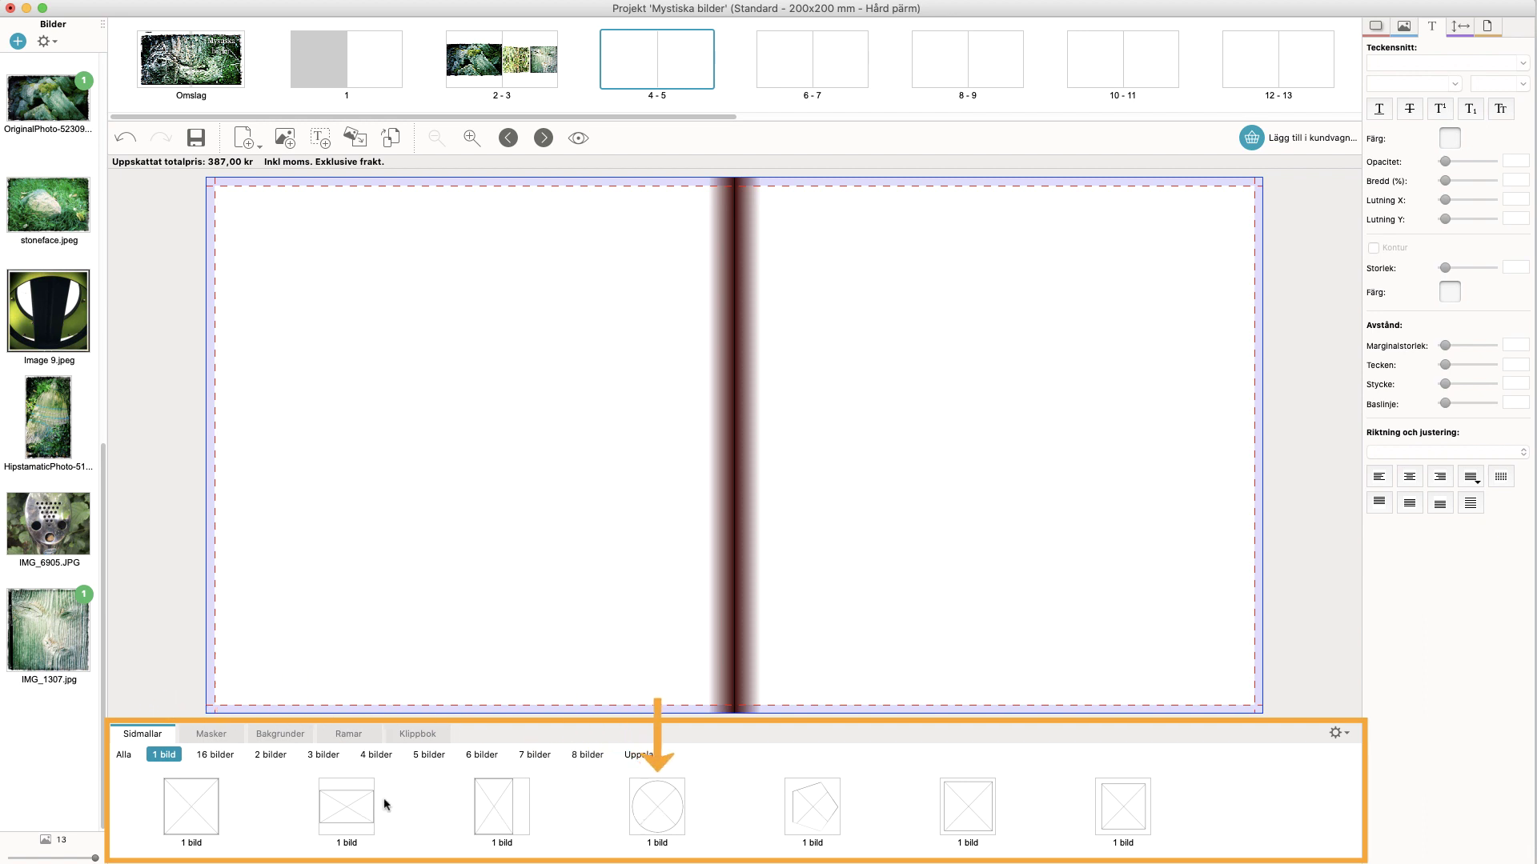
left_click_drag(661, 815, 500, 449)
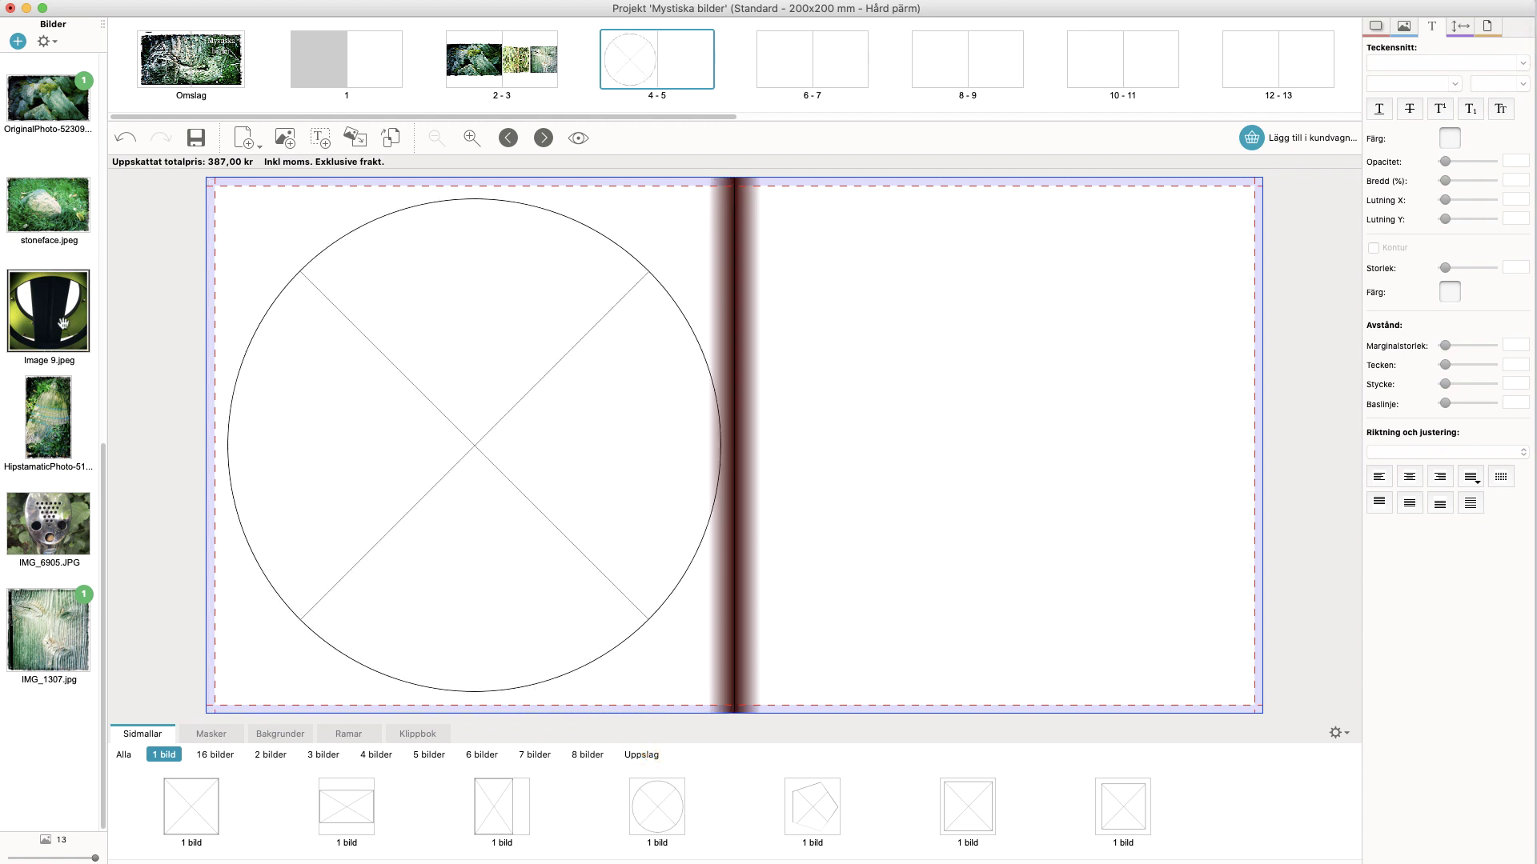
left_click_drag(43, 308, 488, 441)
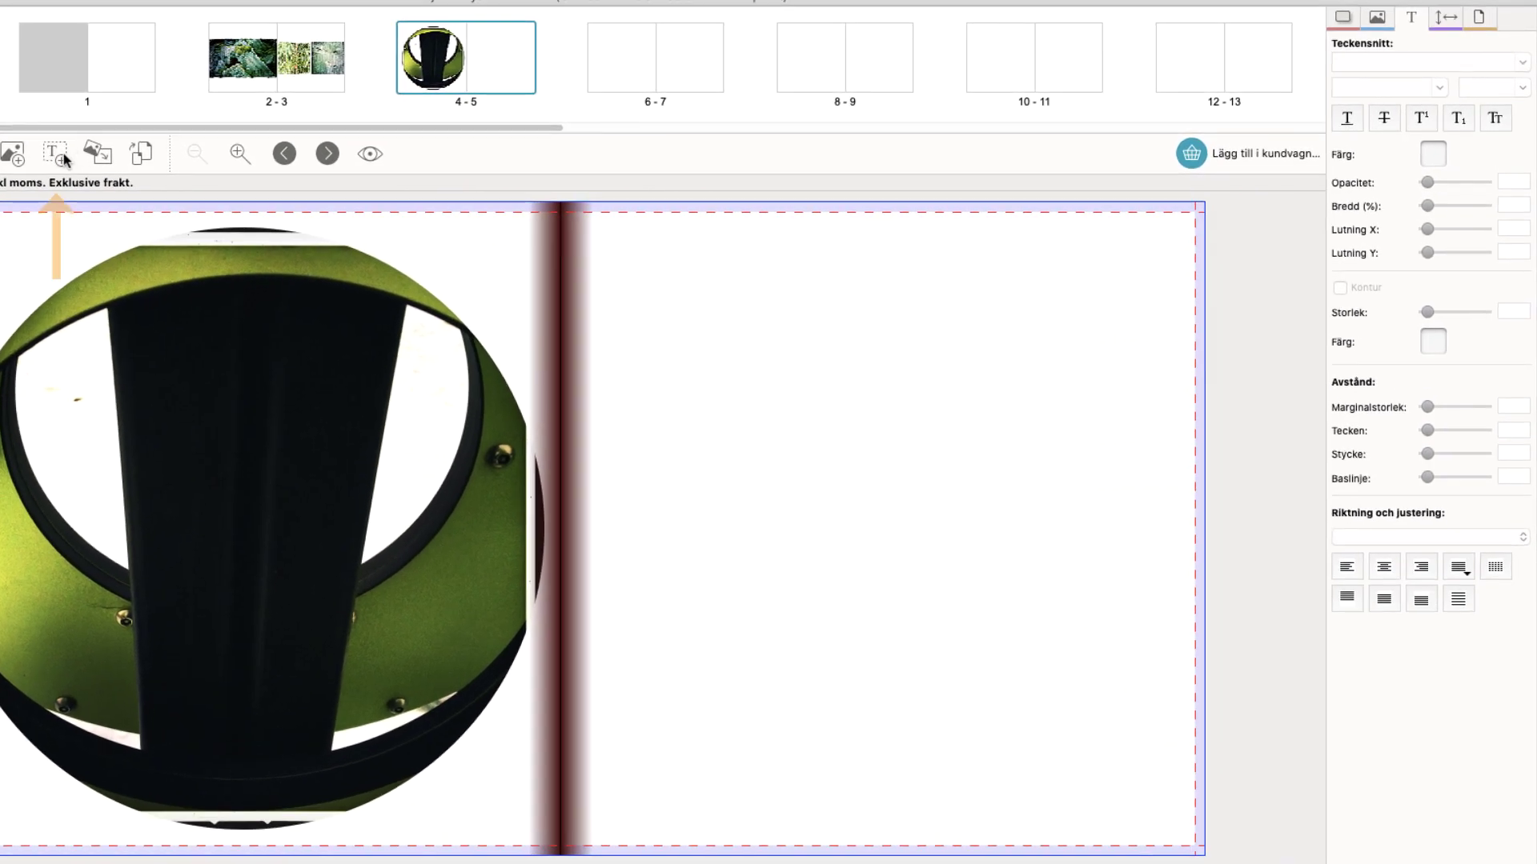
Step: Add a text box to the right page of spread 4 - 5 reading "Skriva den text jag vill ha"
left_click(57, 153)
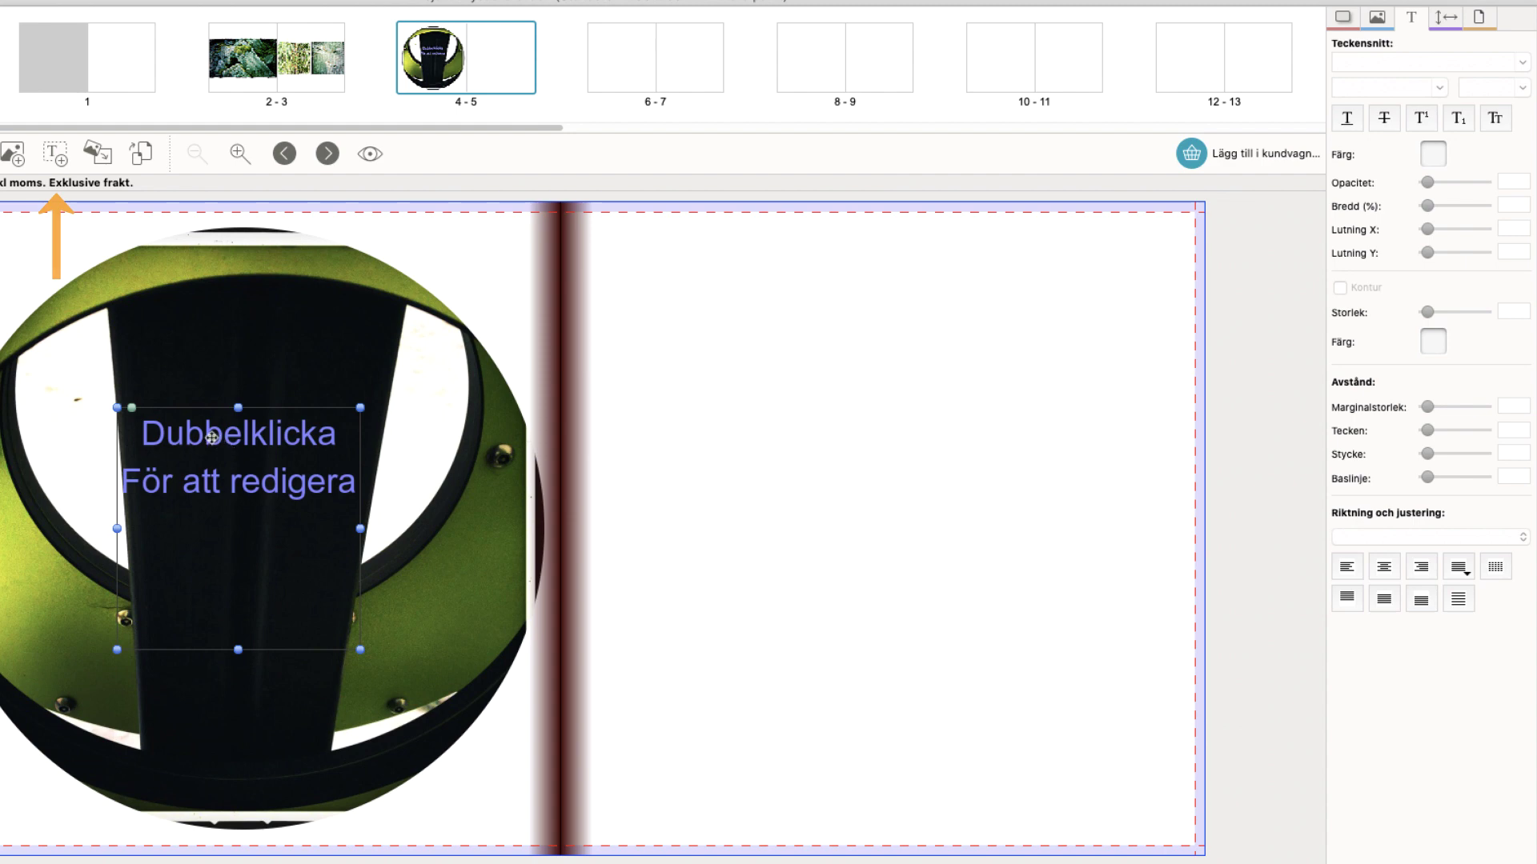
left_click_drag(218, 436, 937, 415)
double_click(792, 452)
type("S")
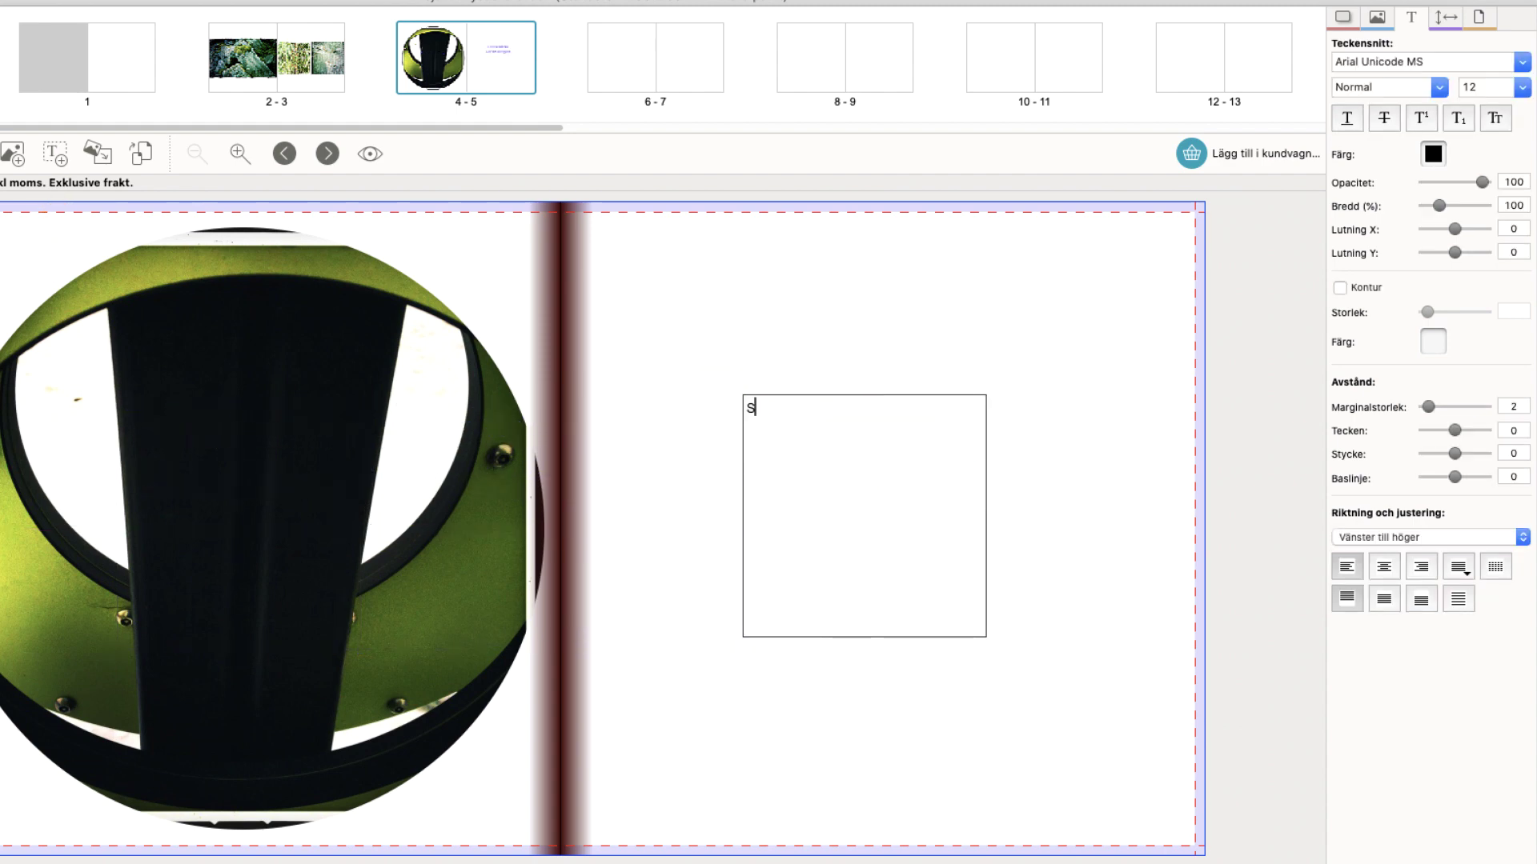
type("kriva den text jag vill ha")
left_click(1045, 437)
Step: Set the font size of all the text in the right page's text box to 24
left_click(871, 411)
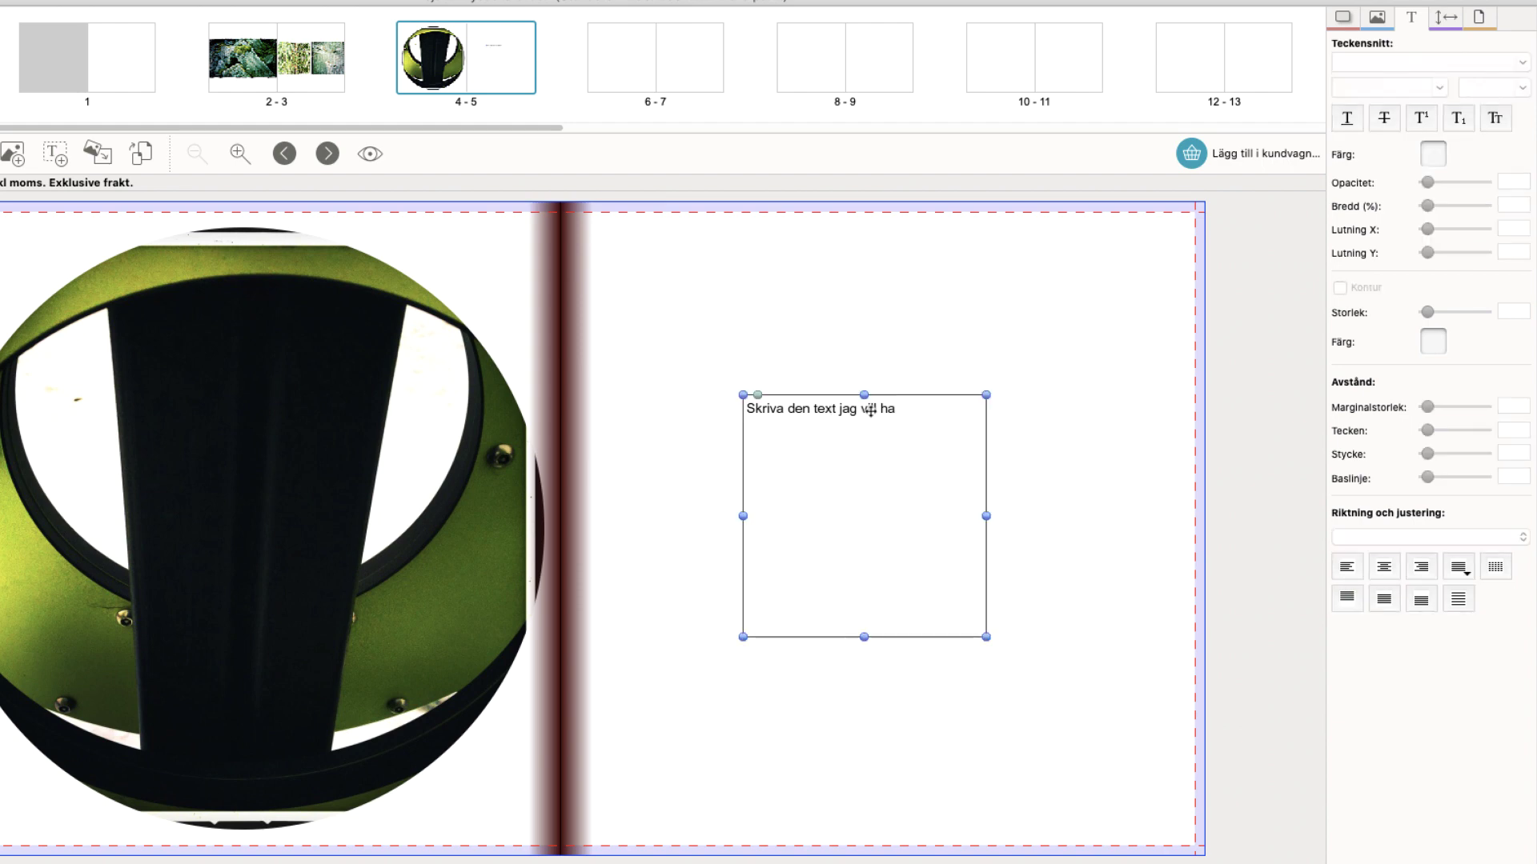
left_click(871, 410)
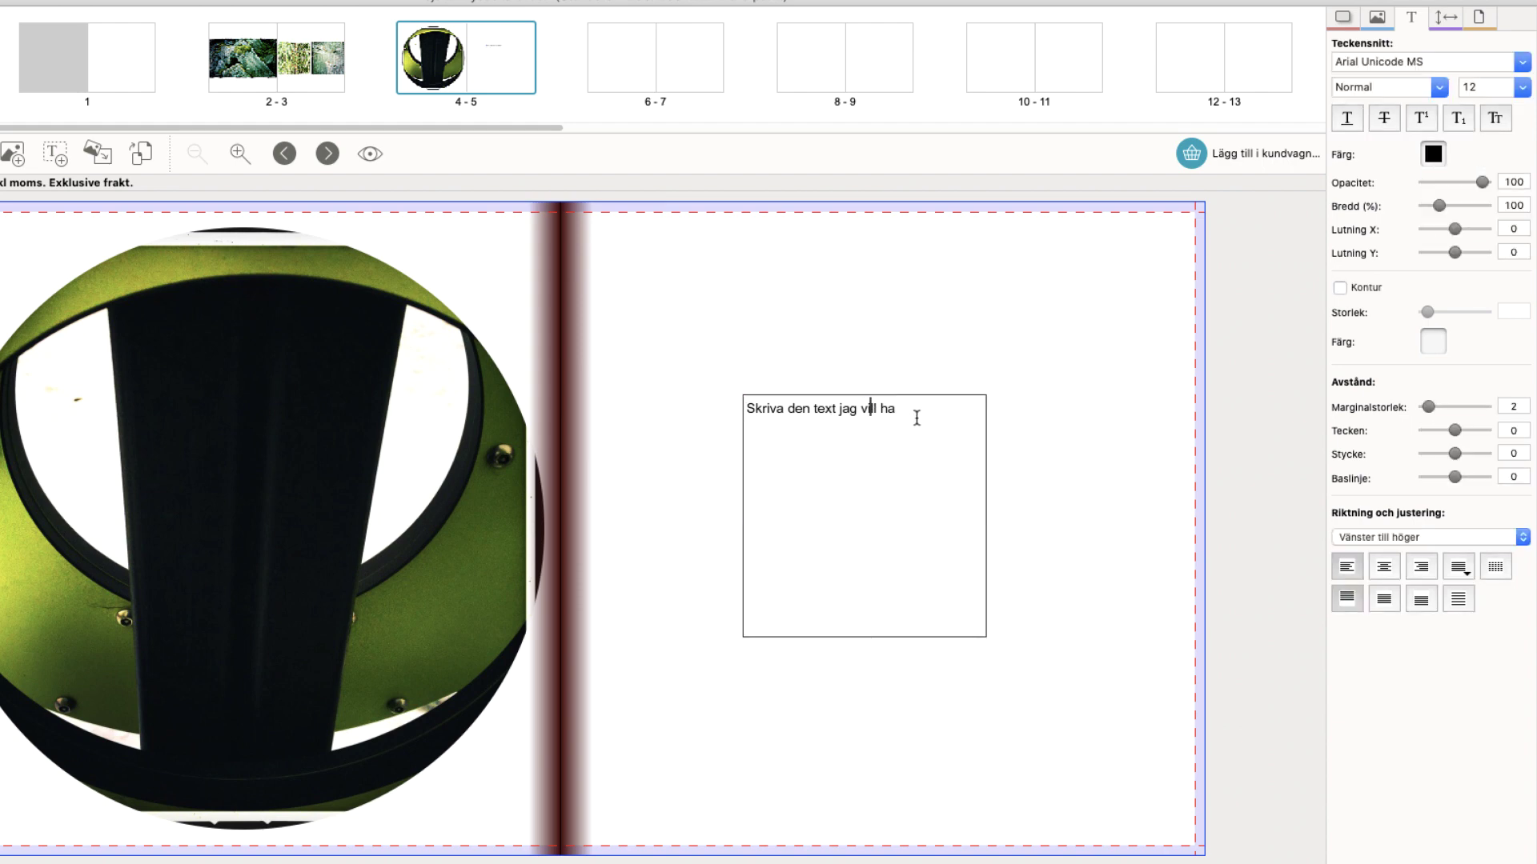
triple_click(917, 417)
left_click(1521, 87)
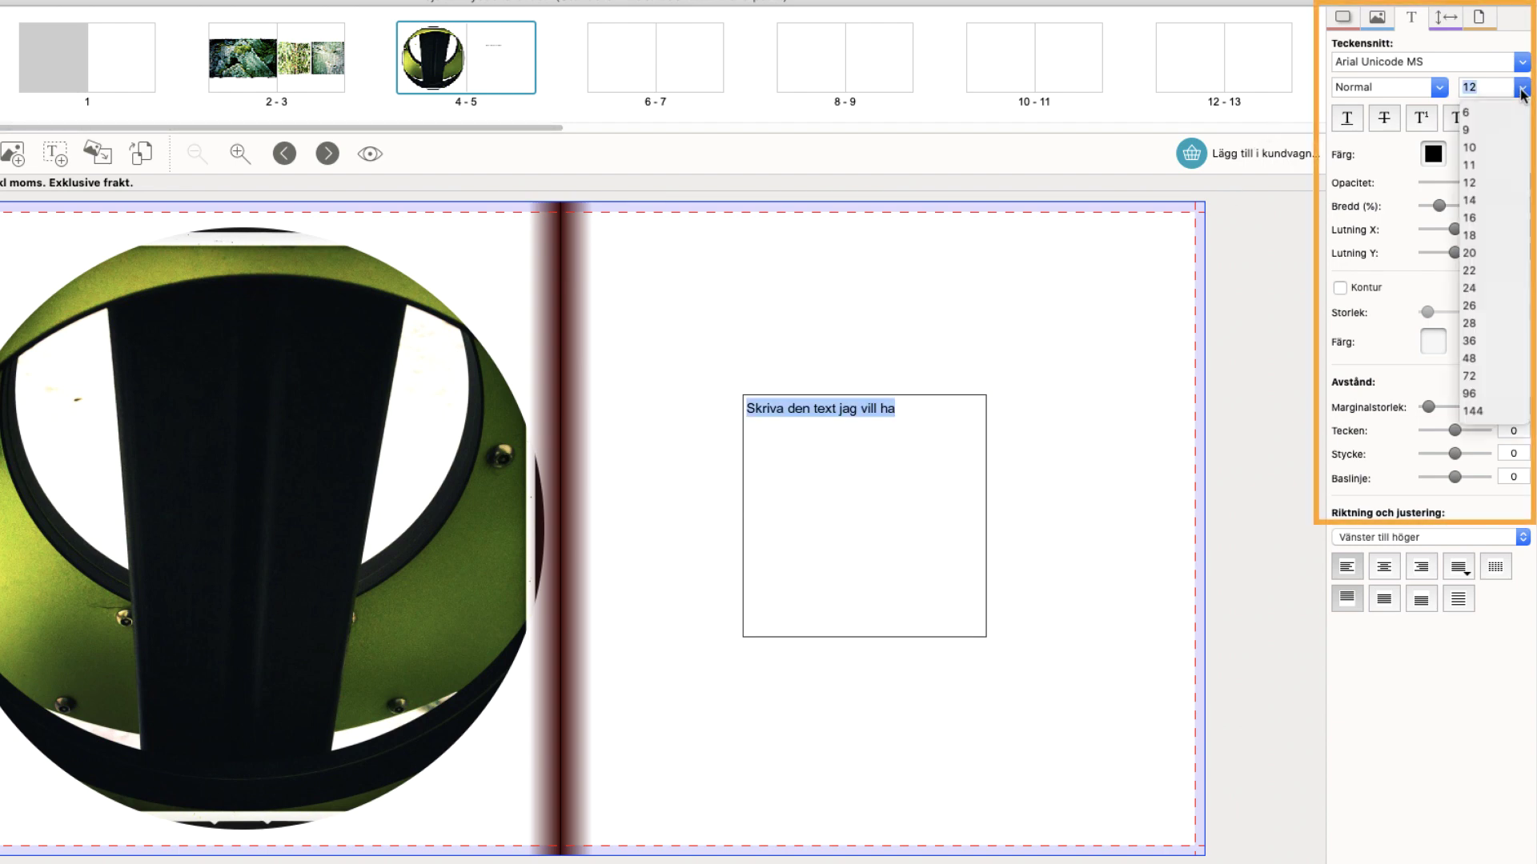
left_click(1469, 288)
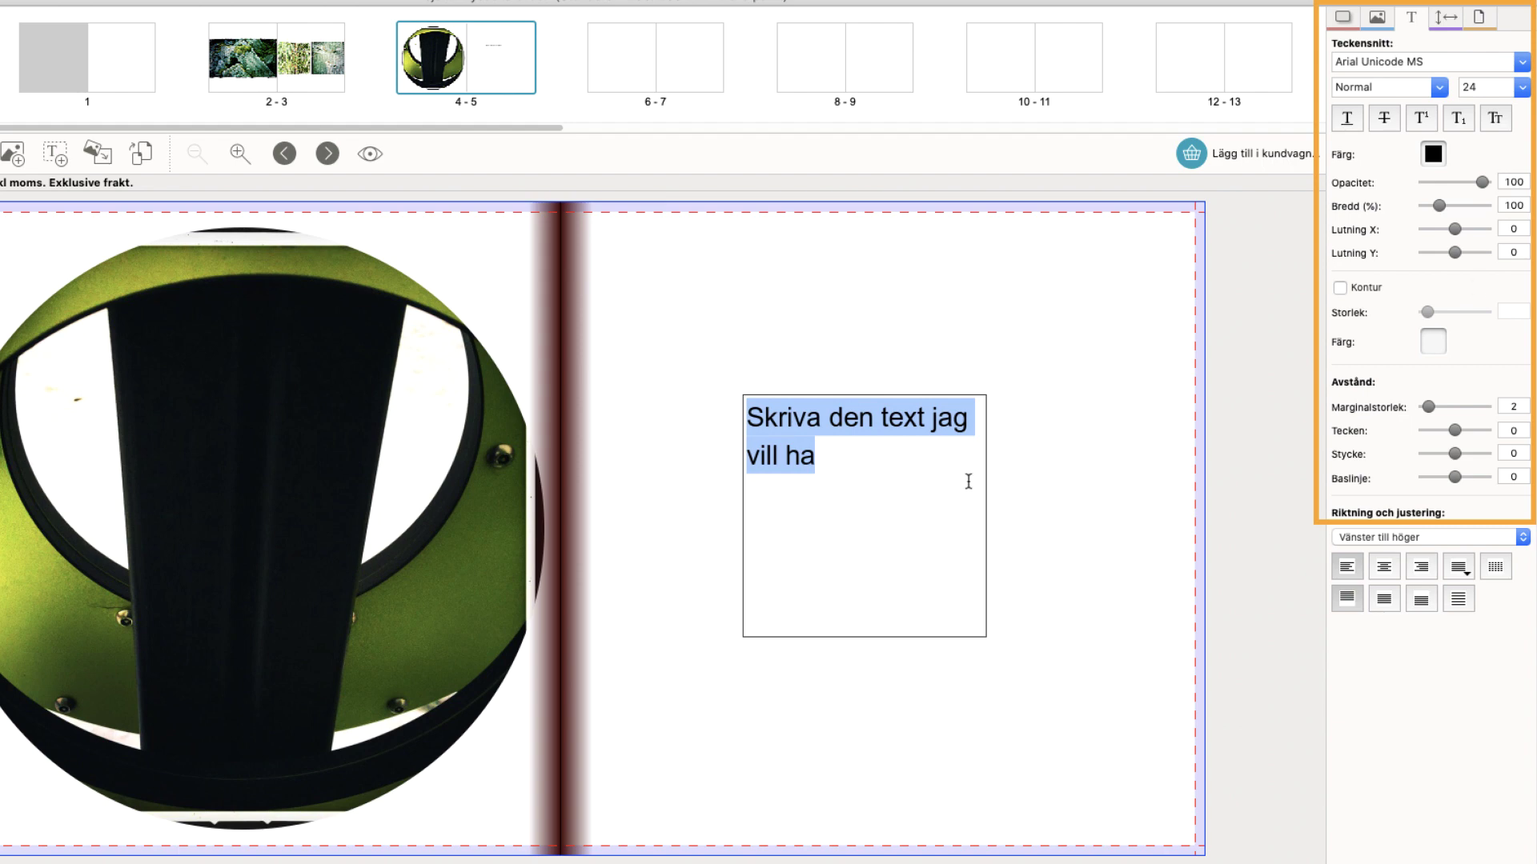
Step: Shorten the text box to fit its two lines and move it to the upper part of the right page
left_click(836, 418)
left_click_drag(835, 418, 776, 457)
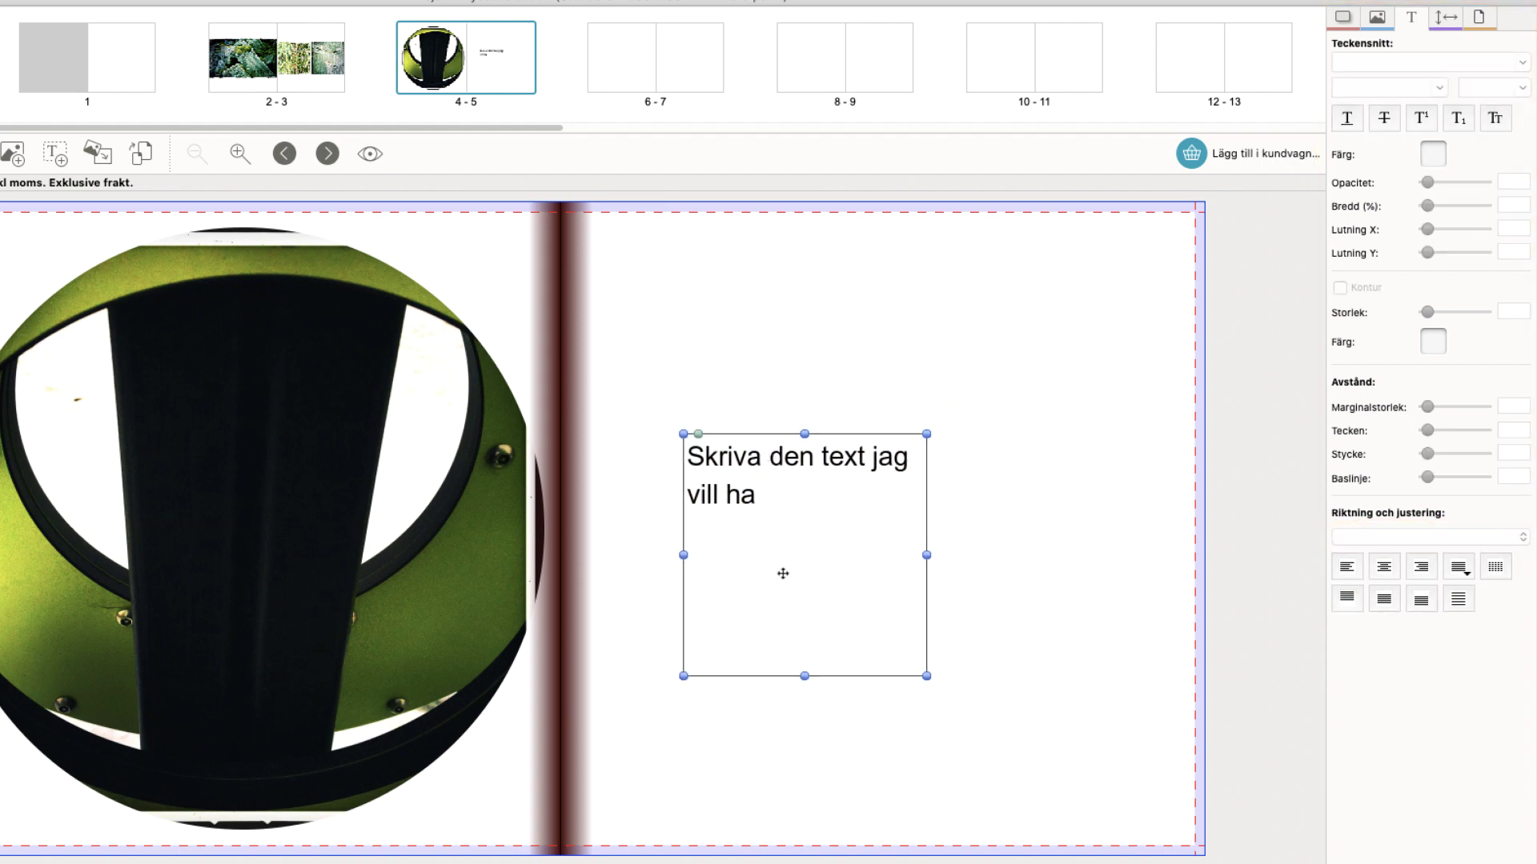
left_click_drag(804, 677, 805, 521)
left_click_drag(806, 459, 881, 349)
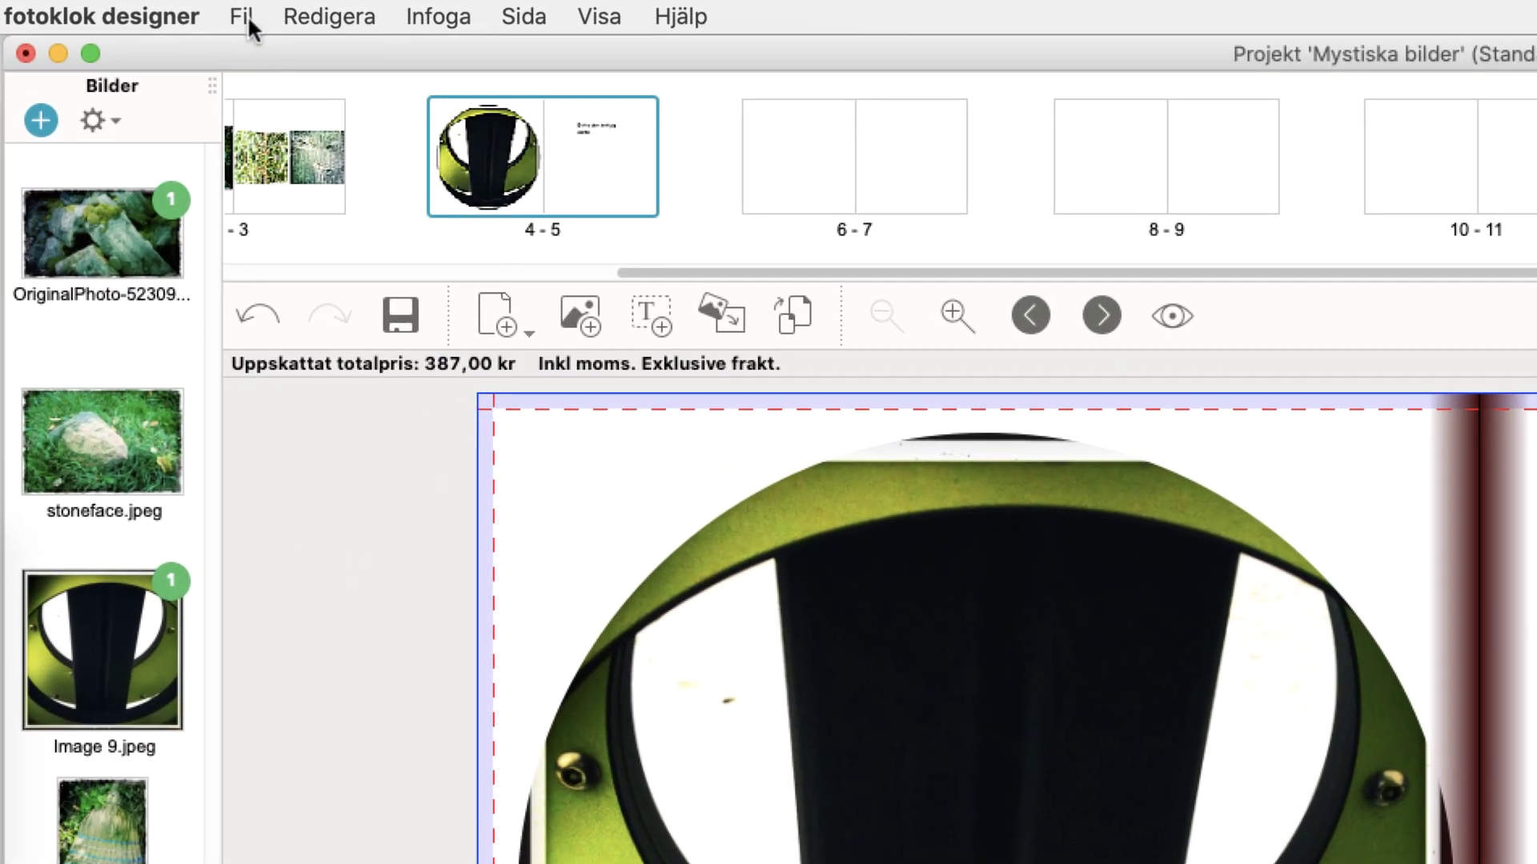
Step: Save the project and run the project check, reviewing its list of page errors before closing it
left_click(236, 16)
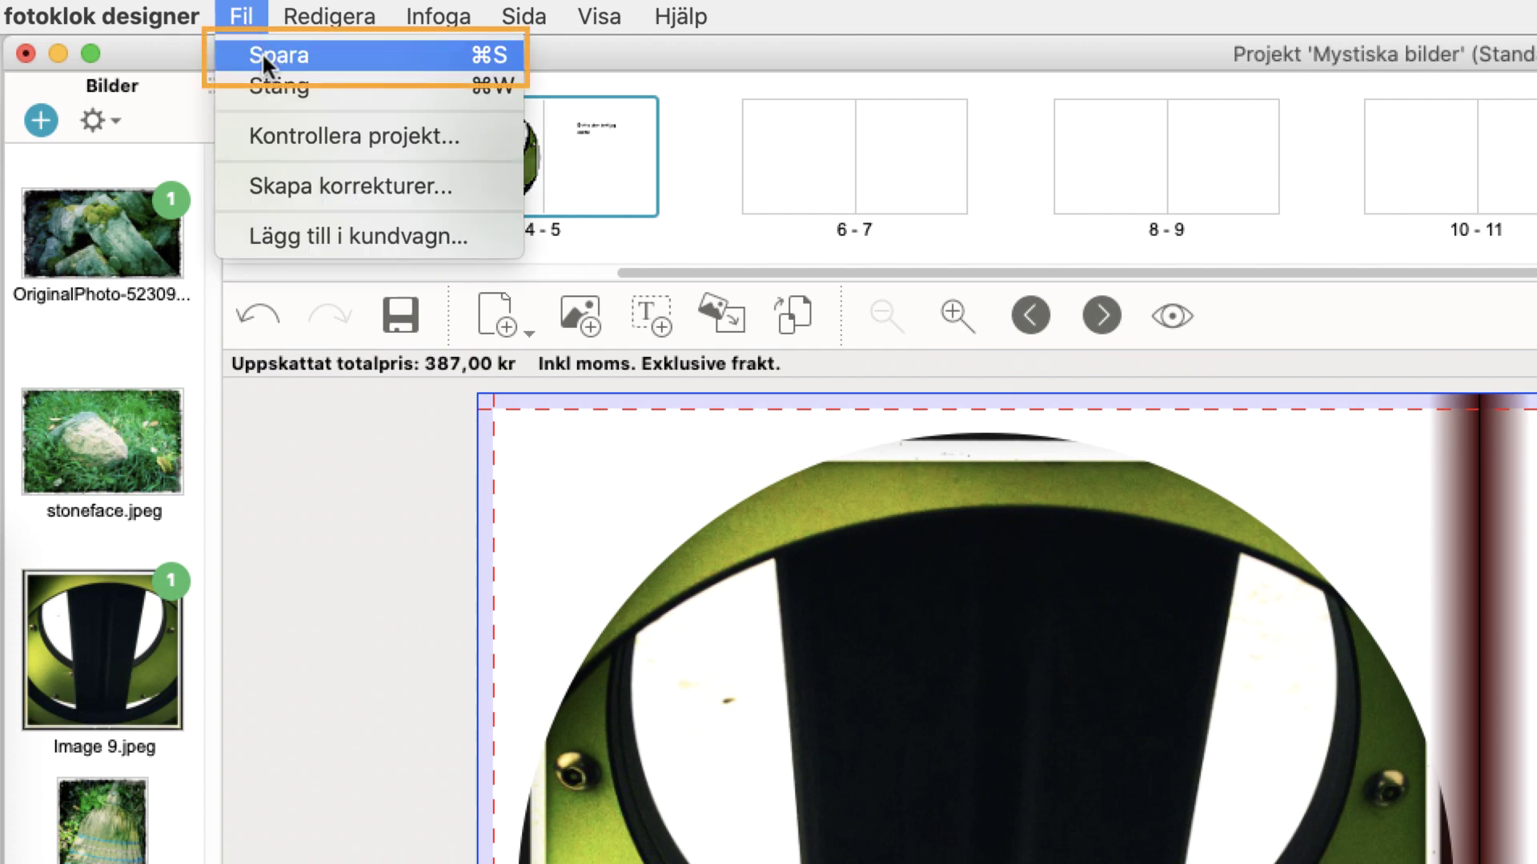
left_click(262, 53)
left_click(240, 18)
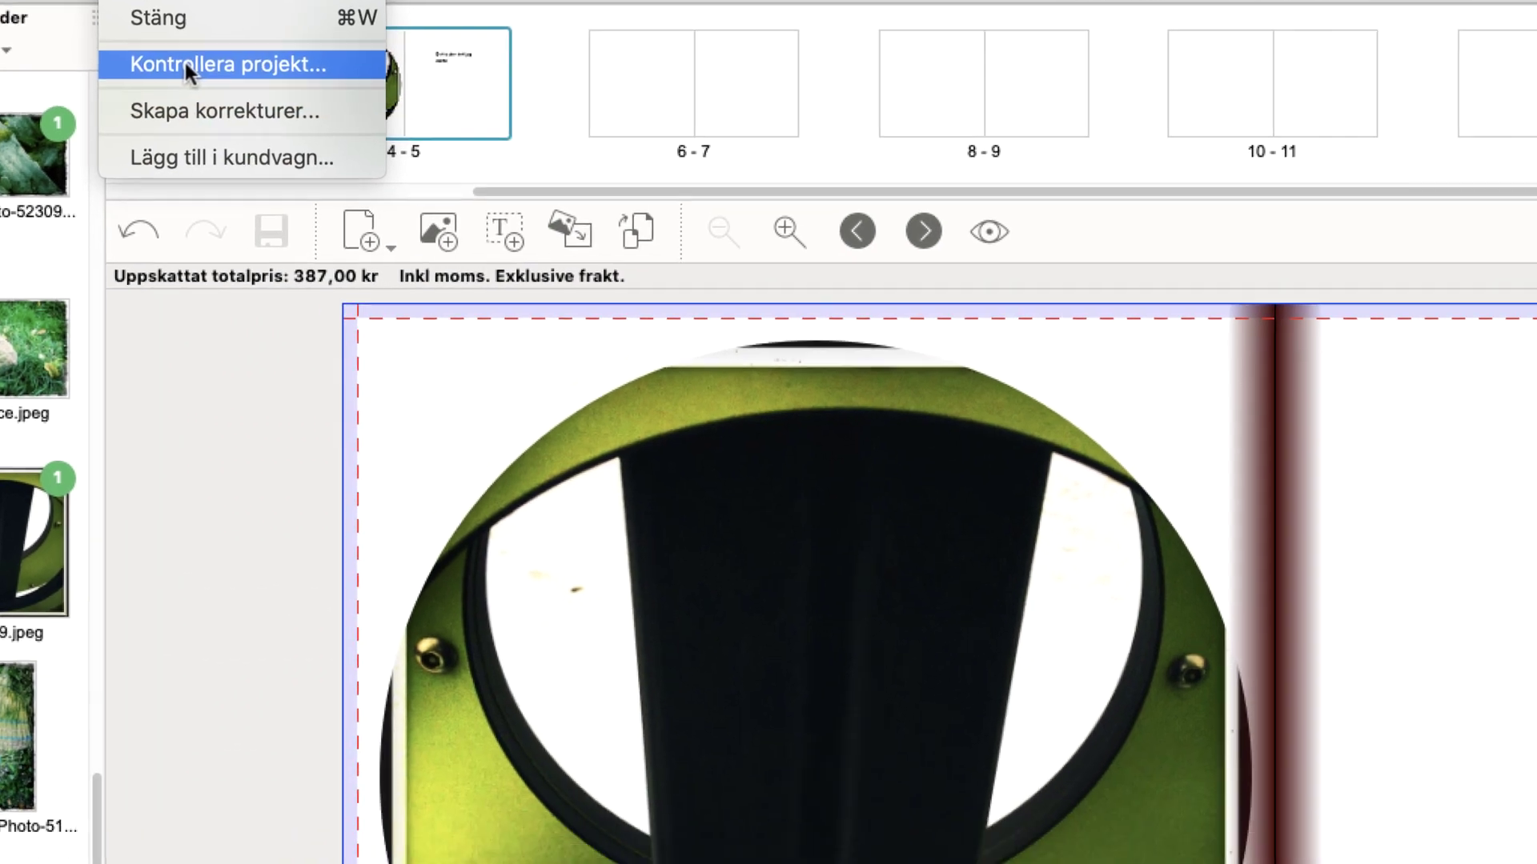
left_click(306, 133)
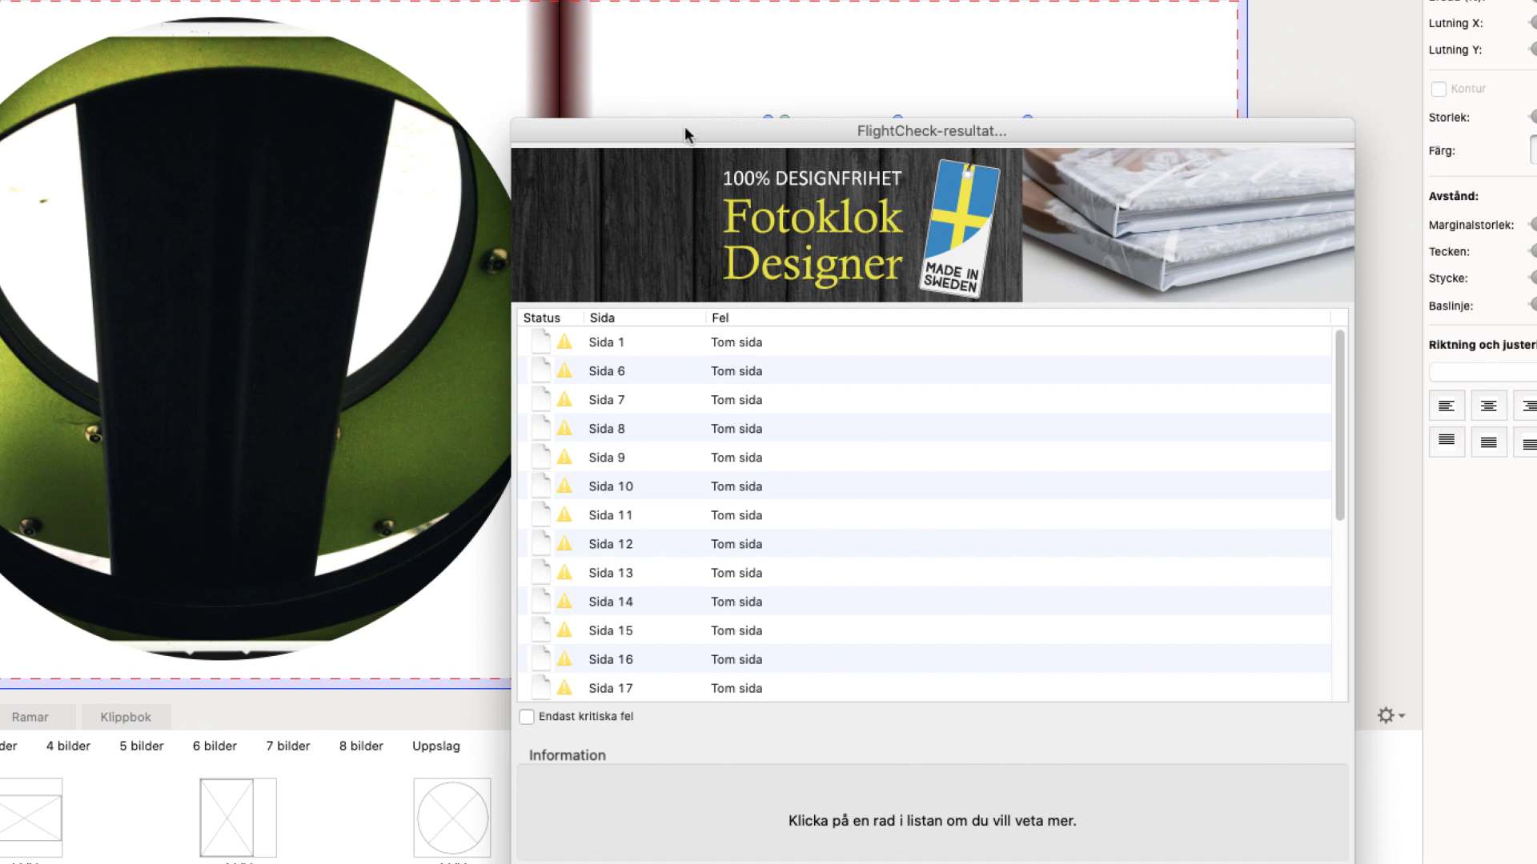
left_click_drag(685, 128, 639, 44)
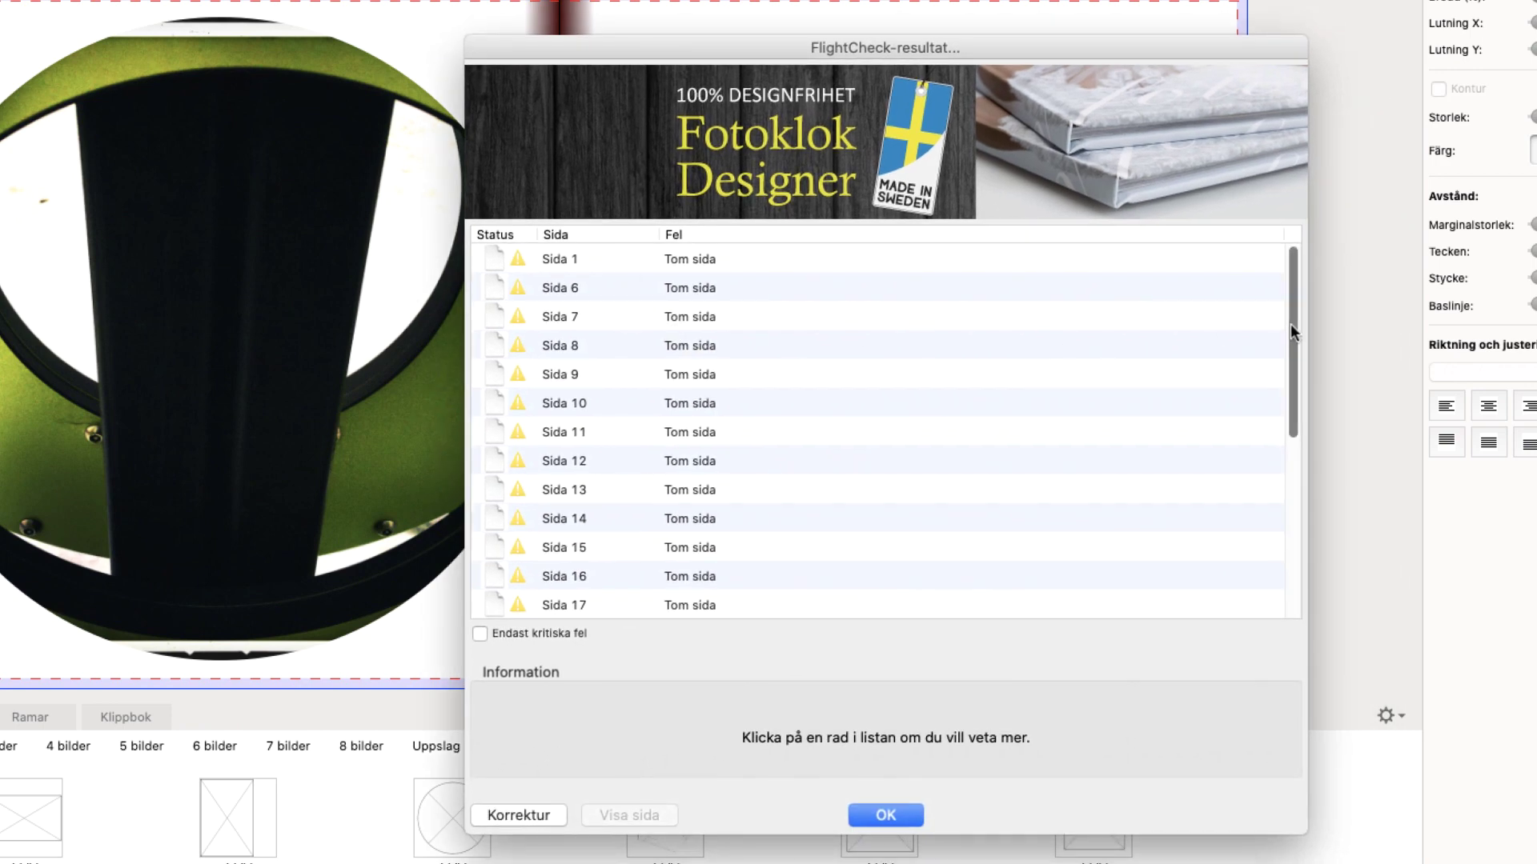
mouse_move(1291, 327)
left_mouse_down()
mouse_move(1299, 520)
mouse_move(1291, 298)
left_mouse_up()
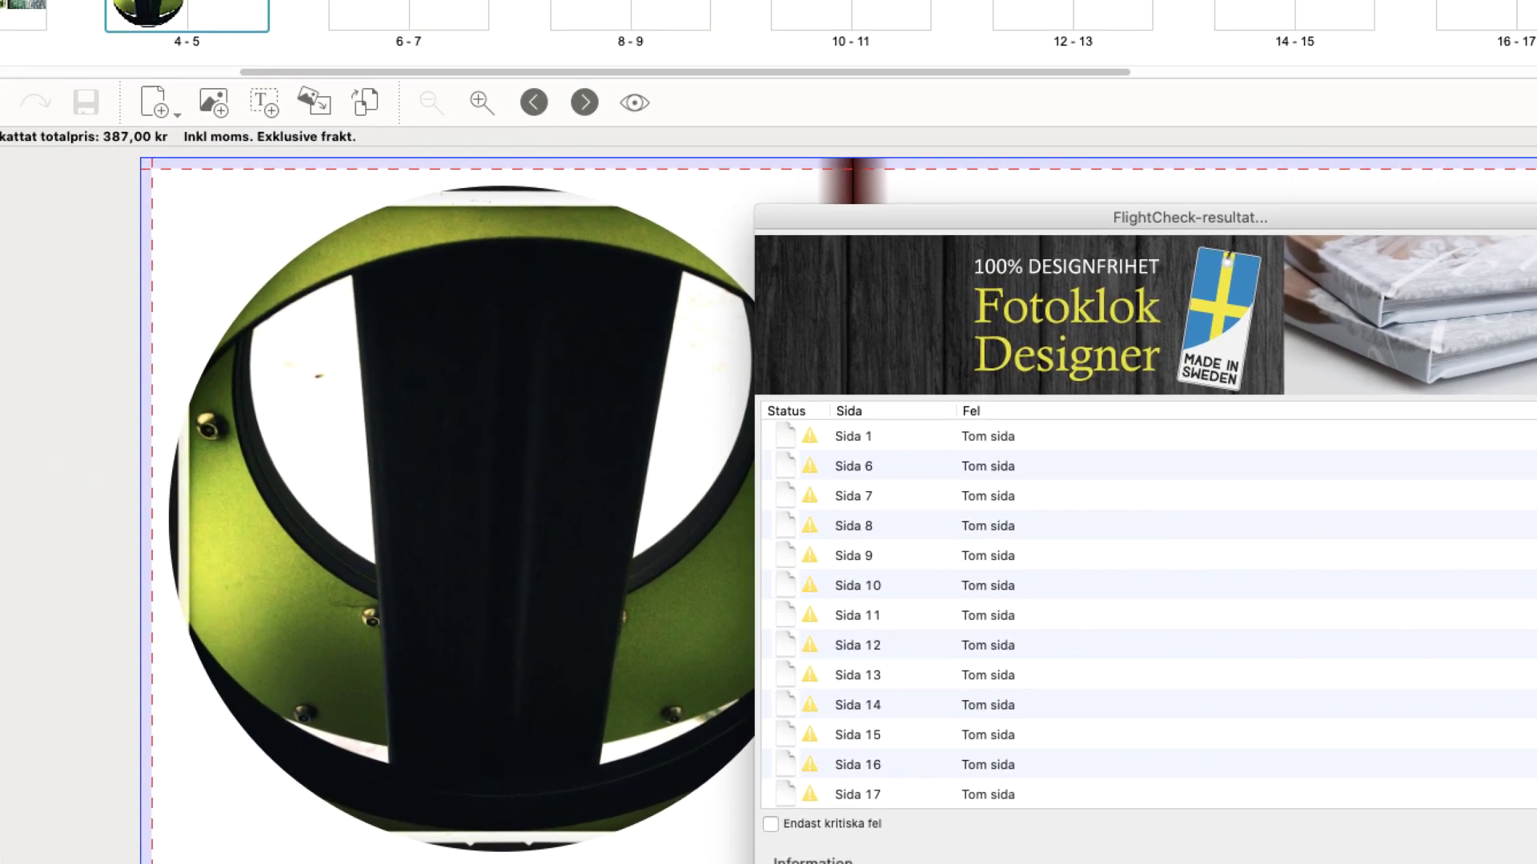
left_click(876, 815)
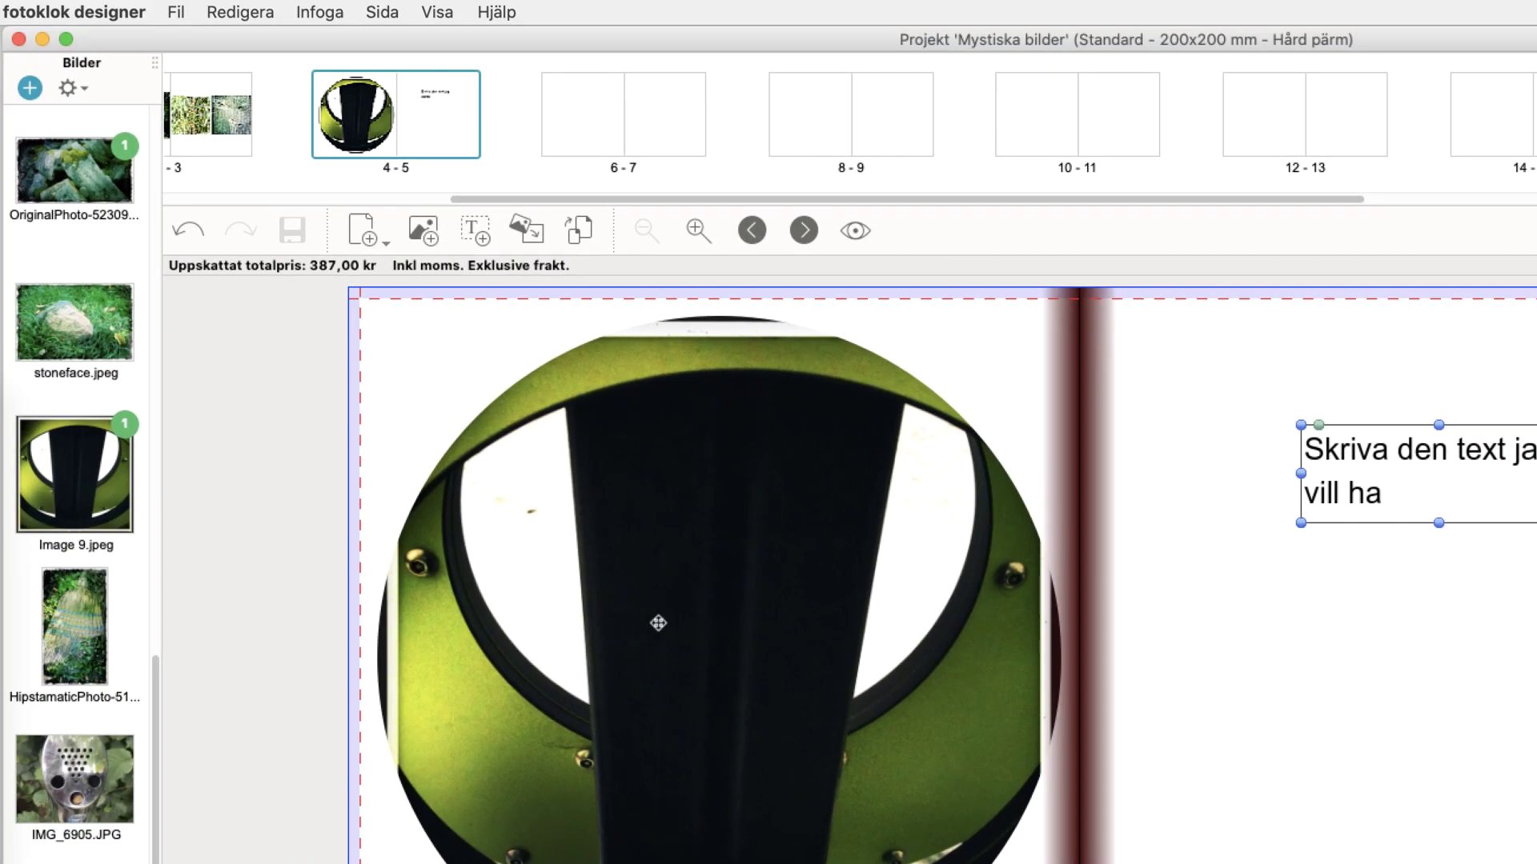
Step: Add the photo book project to the shopping cart
left_click(176, 14)
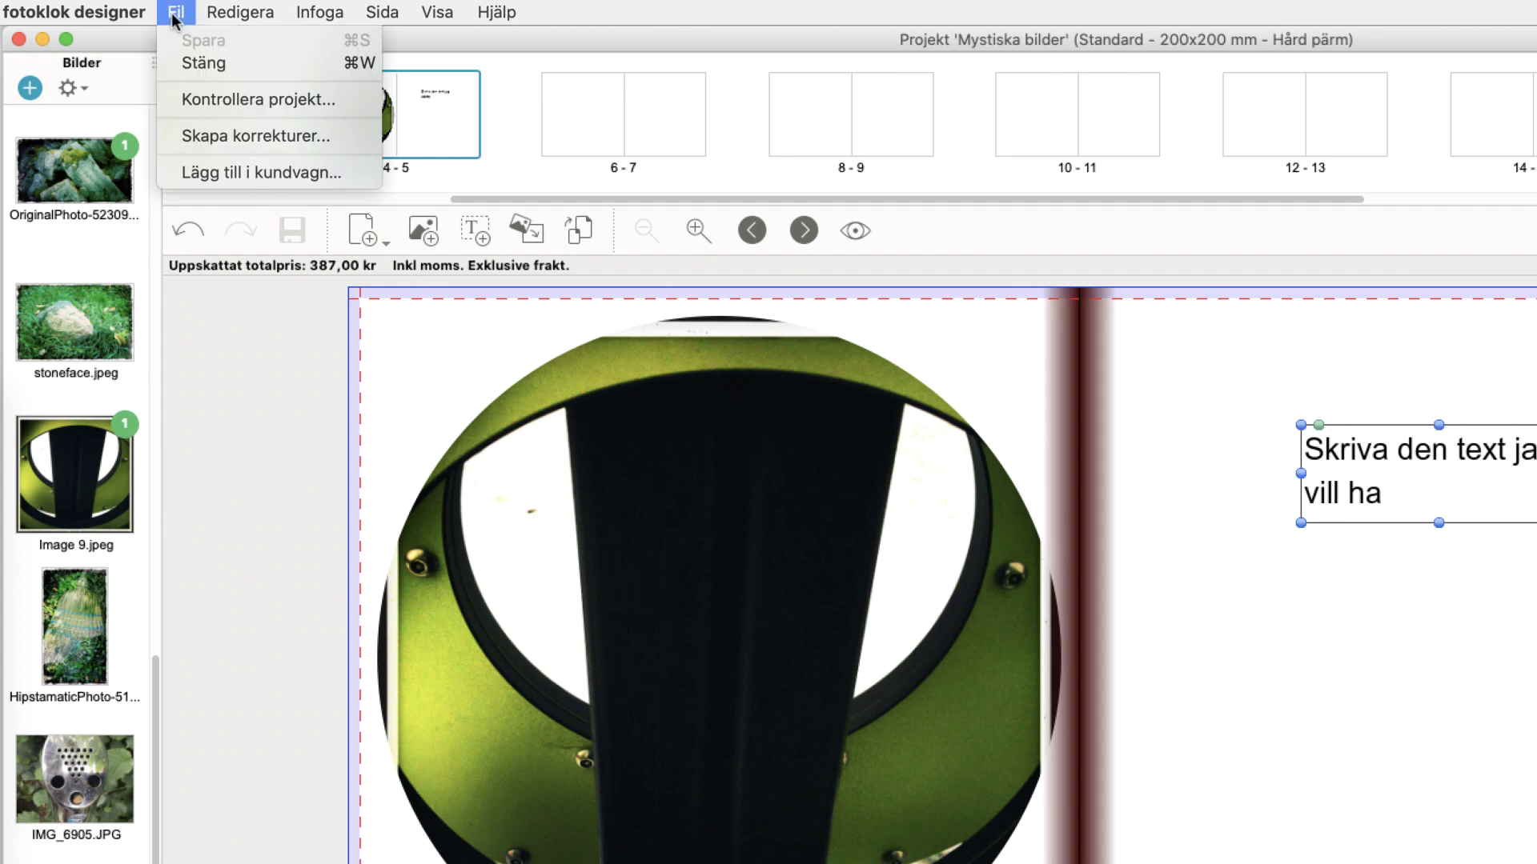
left_click(252, 173)
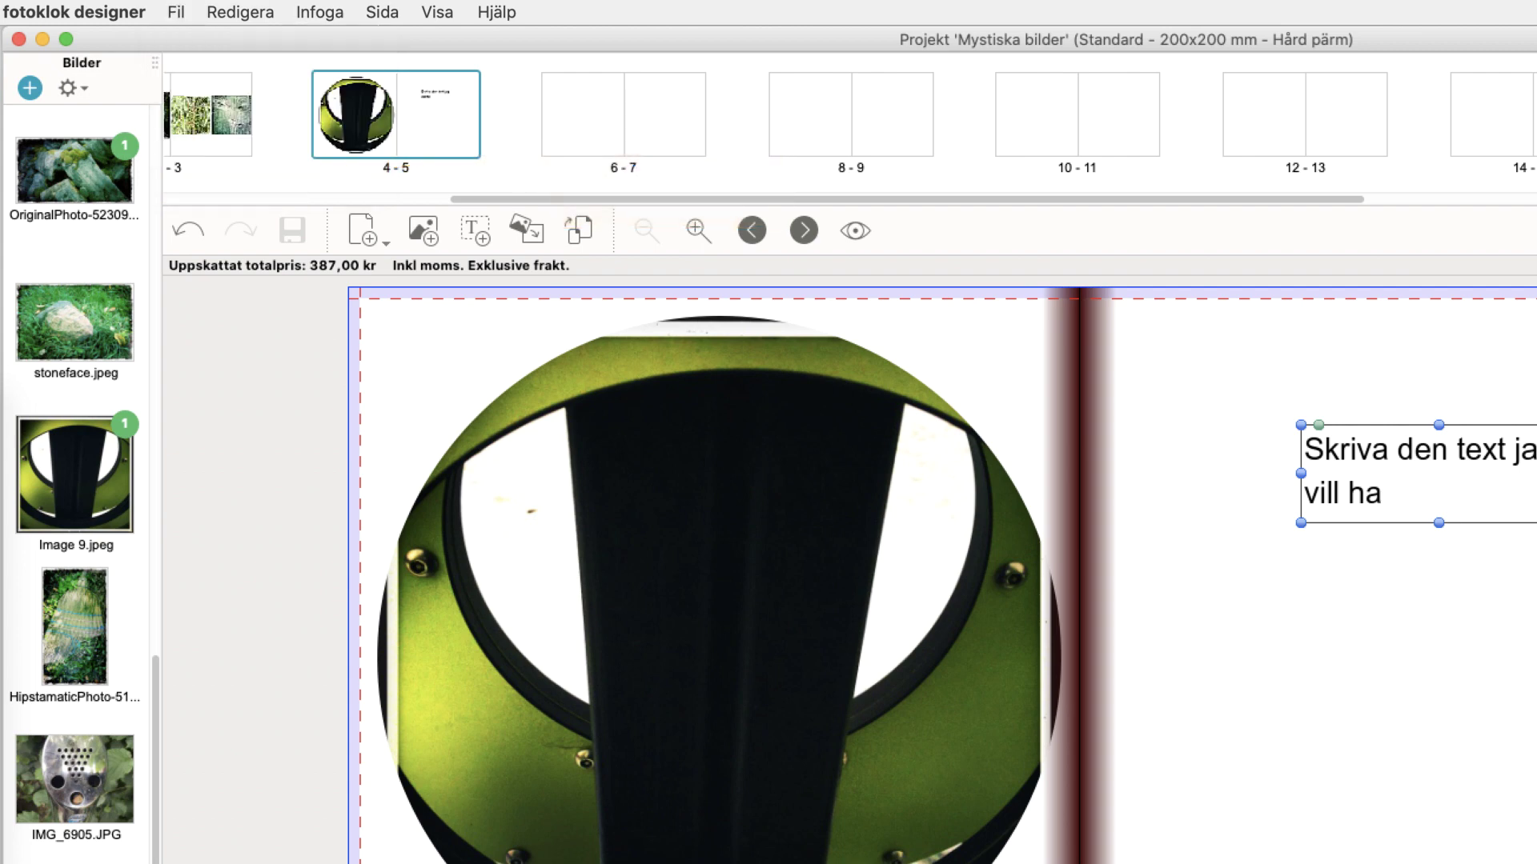